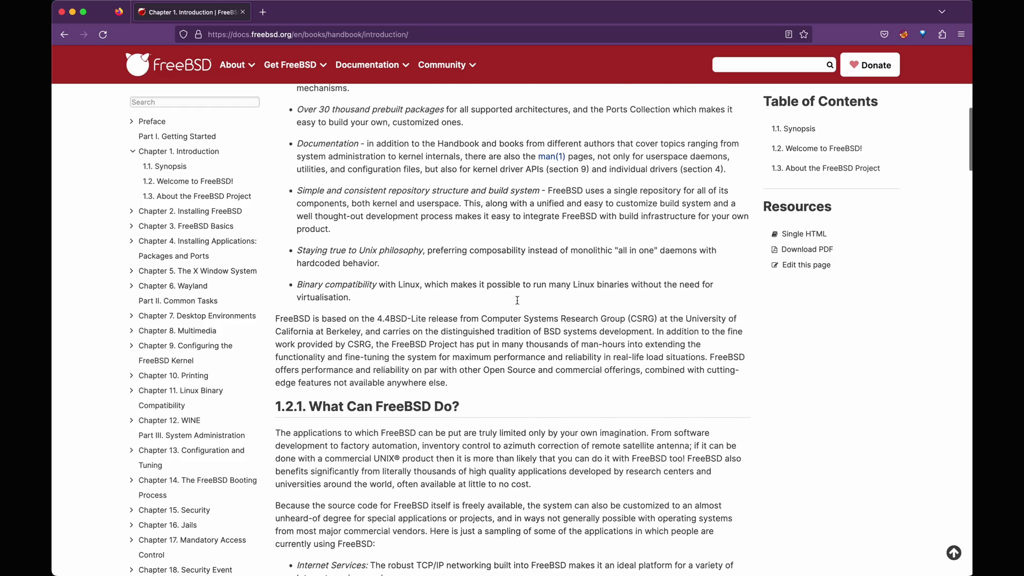
{"action": "scroll", "coordinate": [517, 300], "scroll_direction": "down", "scroll_amount": 3}
{"action": "scroll", "coordinate": [517, 300], "scroll_direction": "down", "scroll_amount": 10}
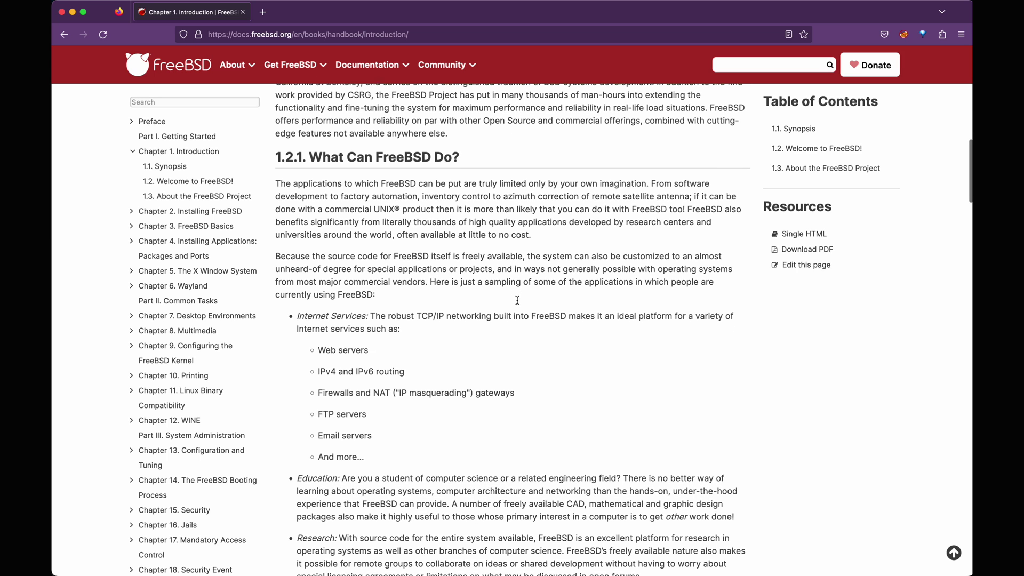
{"action": "scroll", "coordinate": [516, 303], "scroll_direction": "down", "scroll_amount": 2}
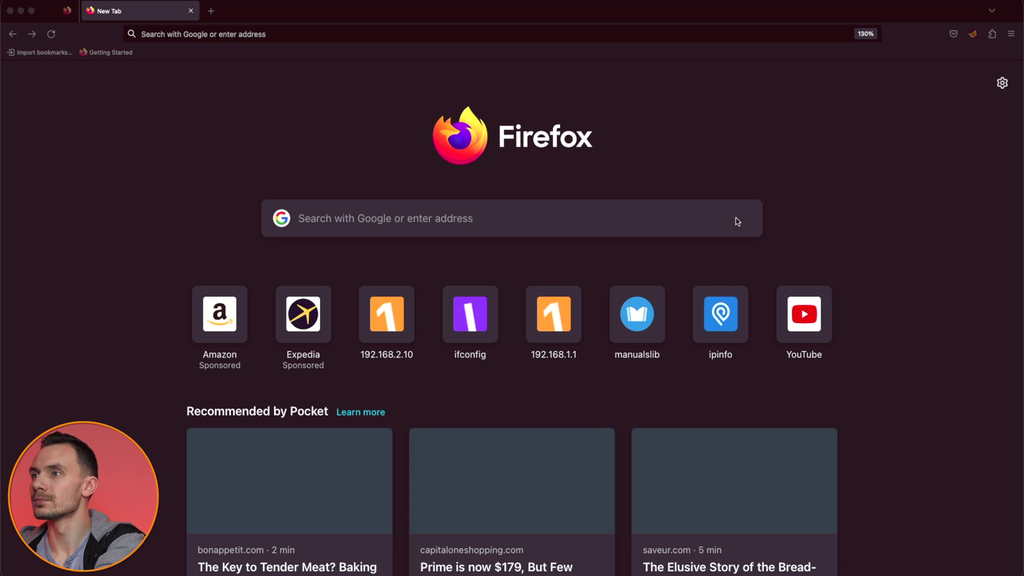
{"action": "left_click", "coordinate": [298, 33]}
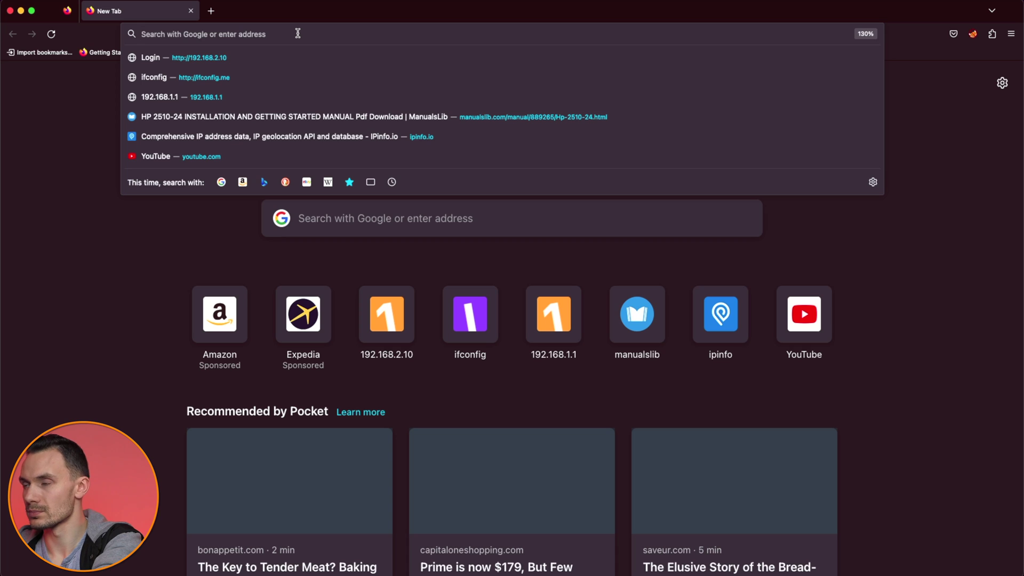
{"action": "type", "text": "https://192.168.1.1"}
{"action": "key", "text": "Return"}
{"action": "left_click", "coordinate": [771, 261]}
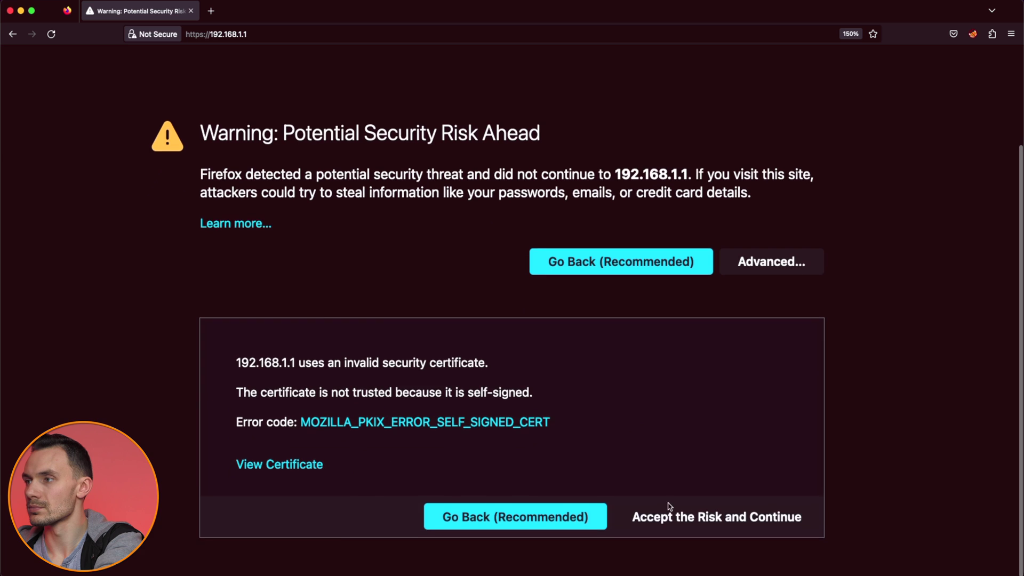
{"action": "left_click", "coordinate": [670, 506]}
Step: Log in to OPNsense as root with the admin password
{"action": "type", "text": "root"}
{"action": "key", "text": "Tab"}
{"action": "type", "text": "opnsense"}
{"action": "key", "text": "Return"}
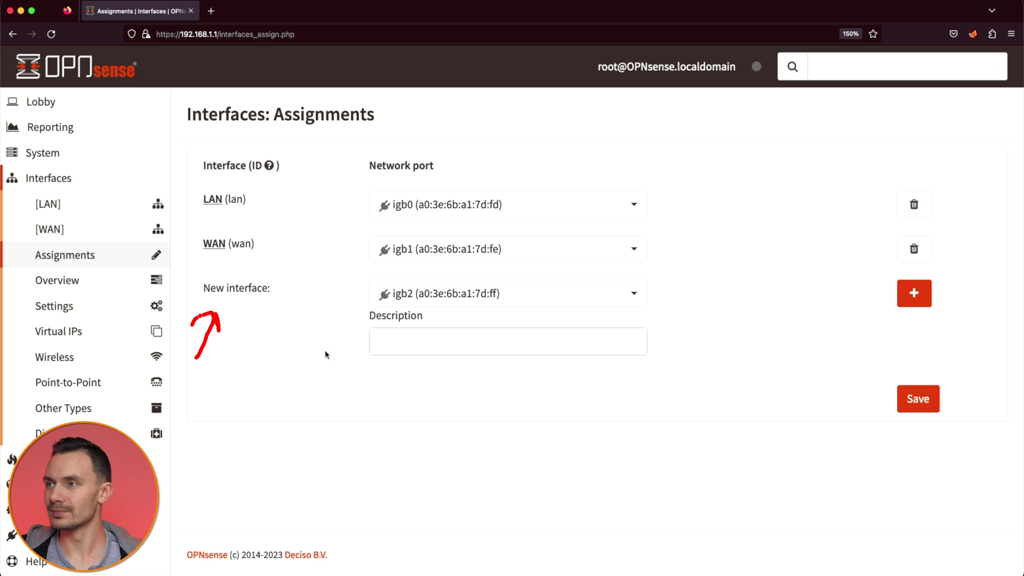
Step: Add port igb2 as a new interface with the description LAN2
{"action": "left_click", "coordinate": [386, 346]}
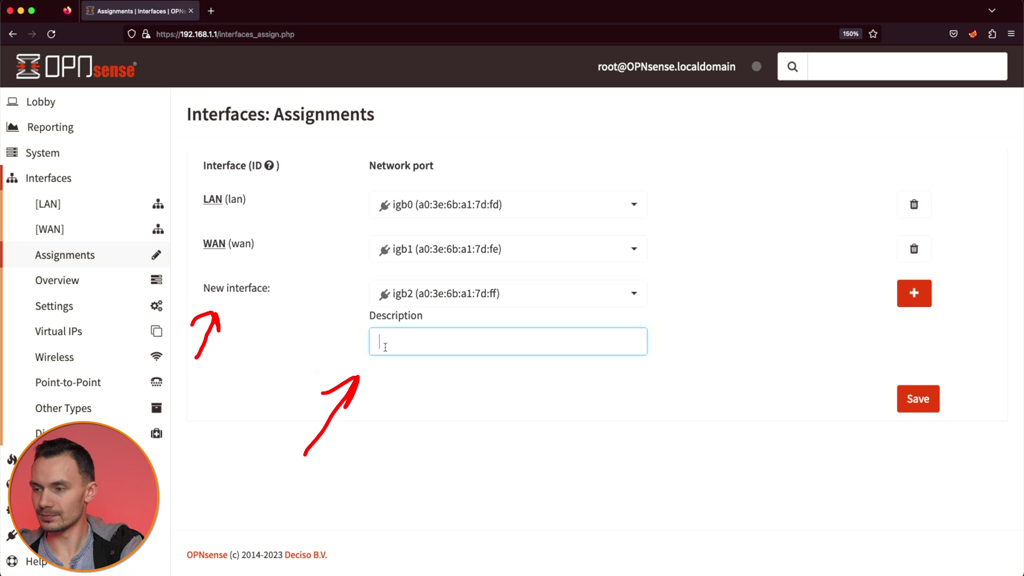
{"action": "type", "text": "LAN2"}
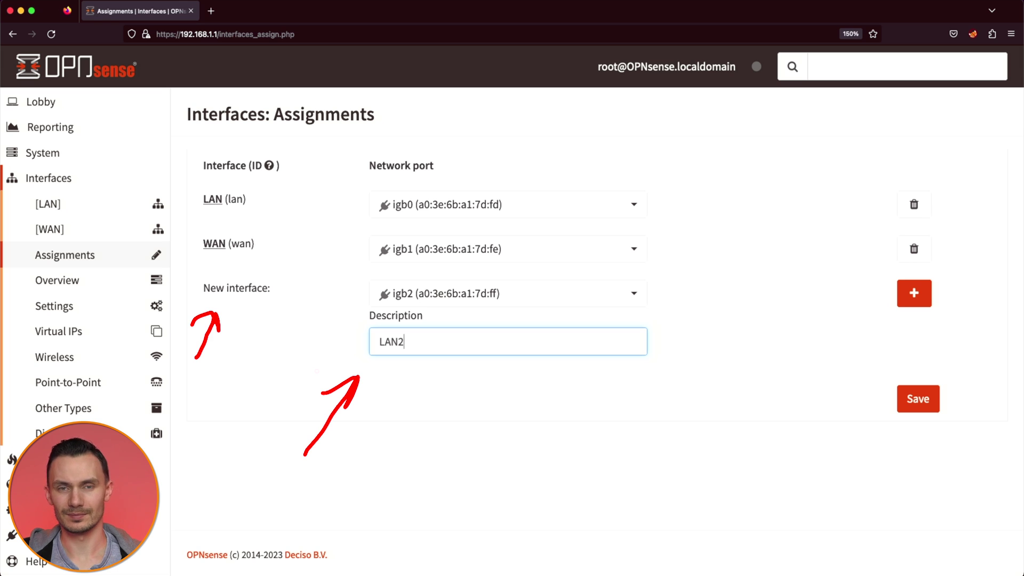
{"action": "left_click", "coordinate": [914, 293]}
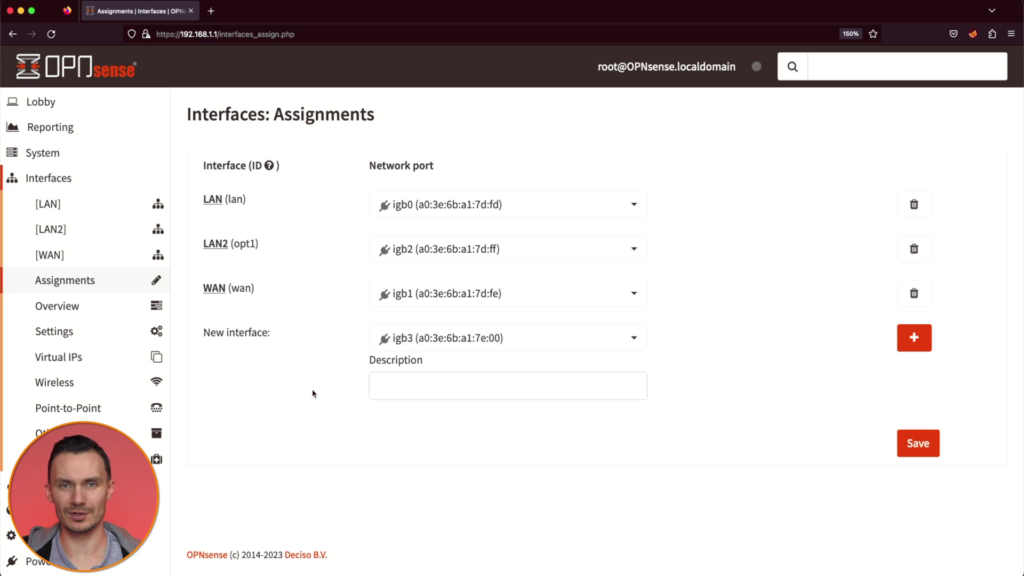
Step: On the LAN2 settings page, tick Enable Interface and choose Static IPv4 as the configuration type
{"action": "left_click", "coordinate": [51, 230]}
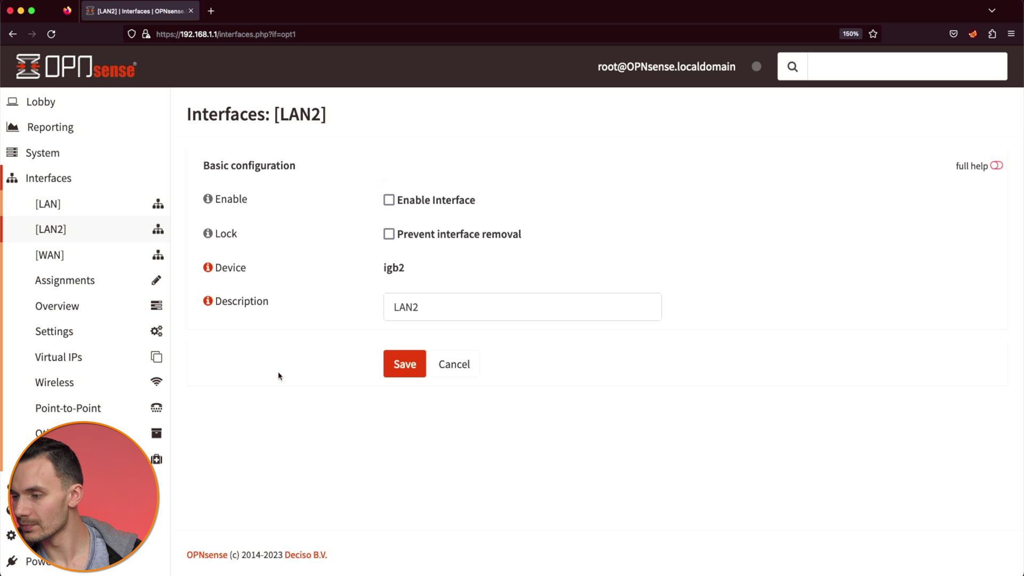
{"action": "left_click", "coordinate": [388, 200]}
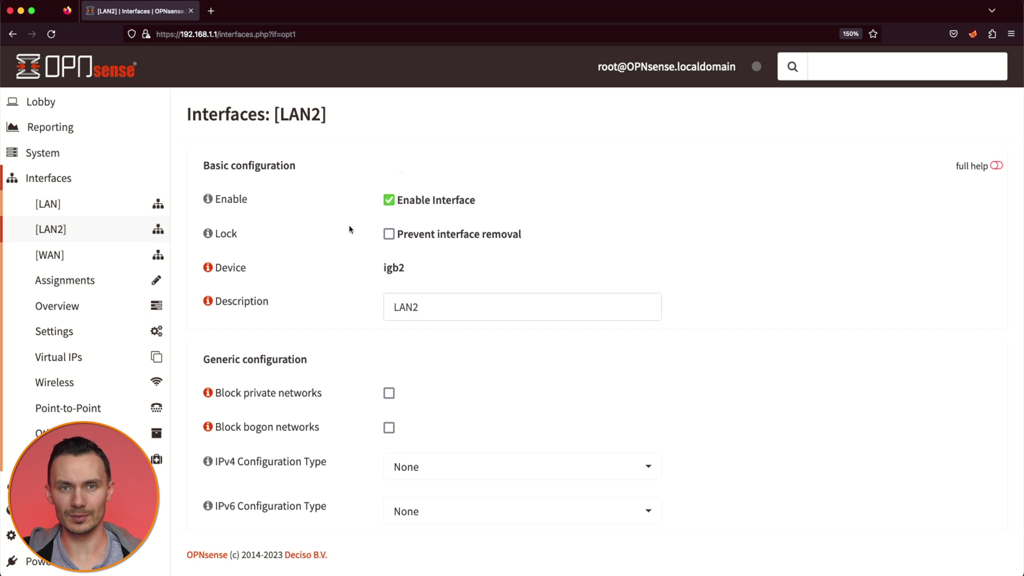
{"action": "scroll", "coordinate": [425, 201], "scroll_direction": "down", "scroll_amount": 2}
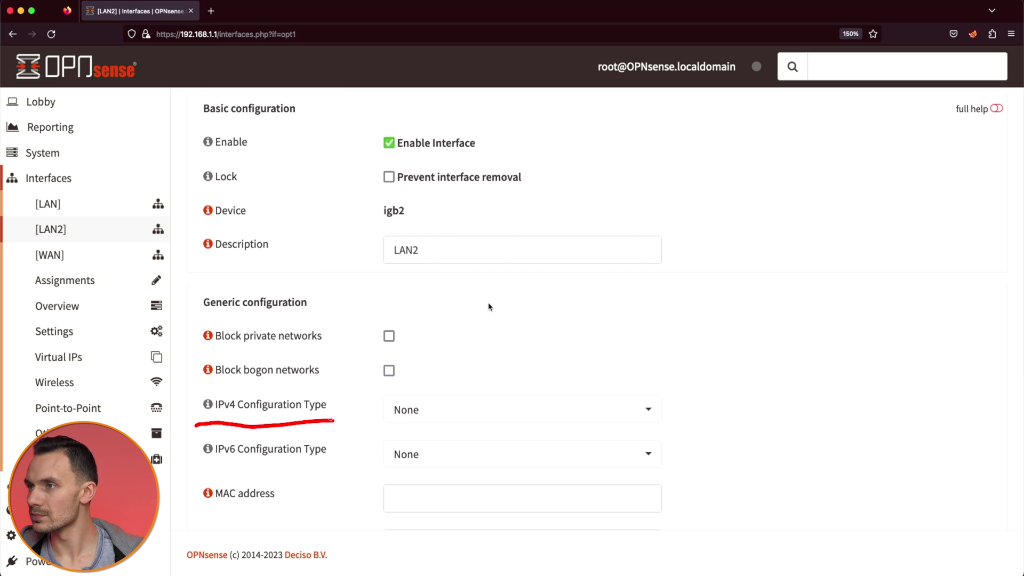
{"action": "left_click", "coordinate": [471, 408]}
{"action": "left_click", "coordinate": [475, 272]}
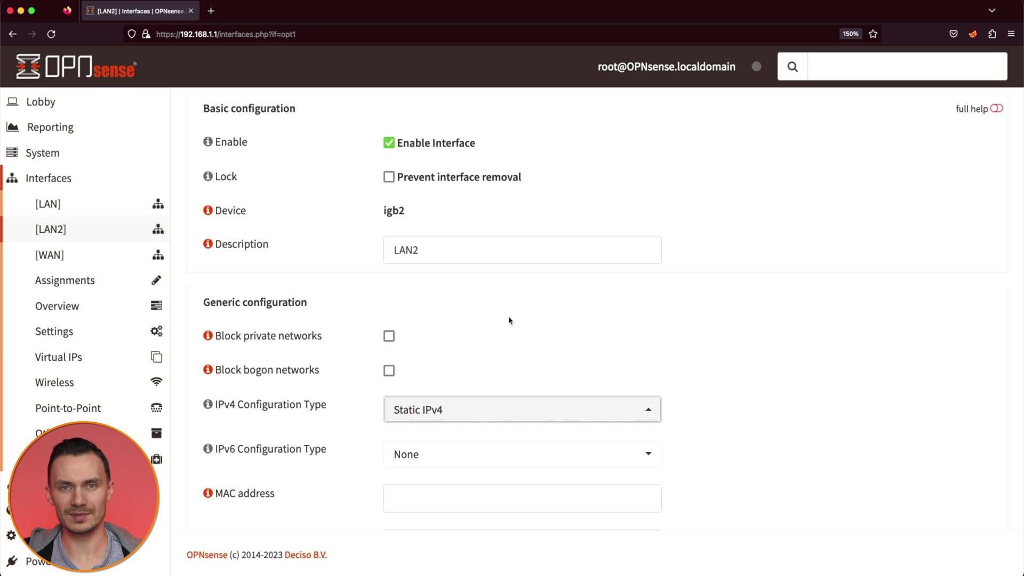
Step: Give LAN2 the IPv4 address 192.168.100.1 with prefix 24 and save
{"action": "scroll", "coordinate": [508, 316], "scroll_direction": "down", "scroll_amount": 10}
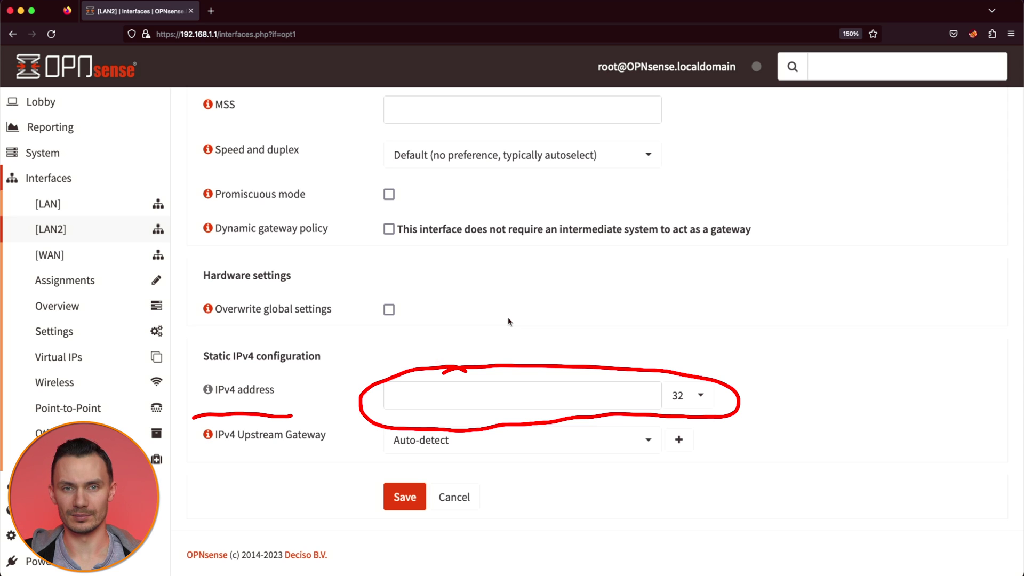
{"action": "left_click", "coordinate": [501, 398]}
{"action": "type", "text": "192"}
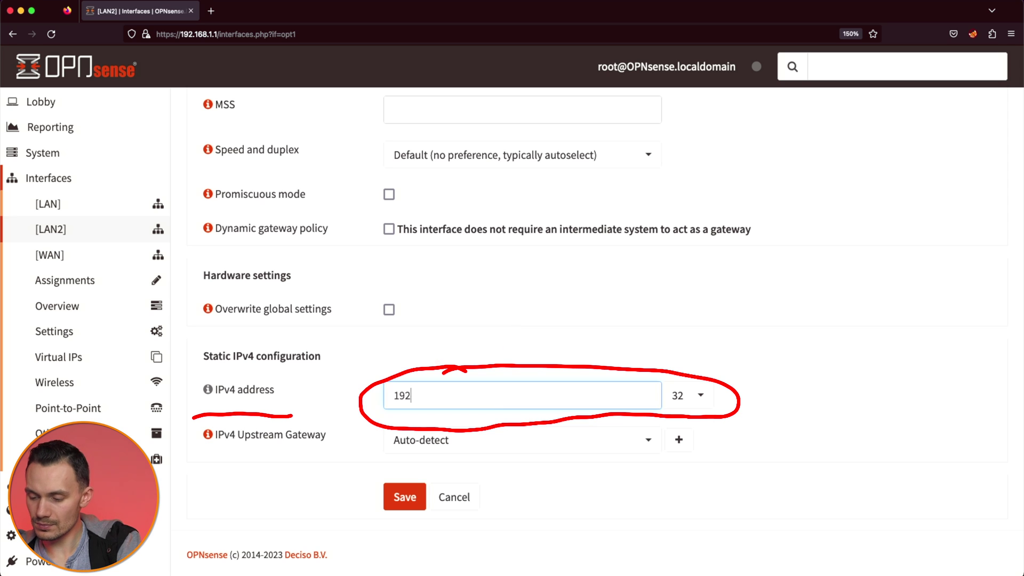
{"action": "type", "text": ".168.100.1"}
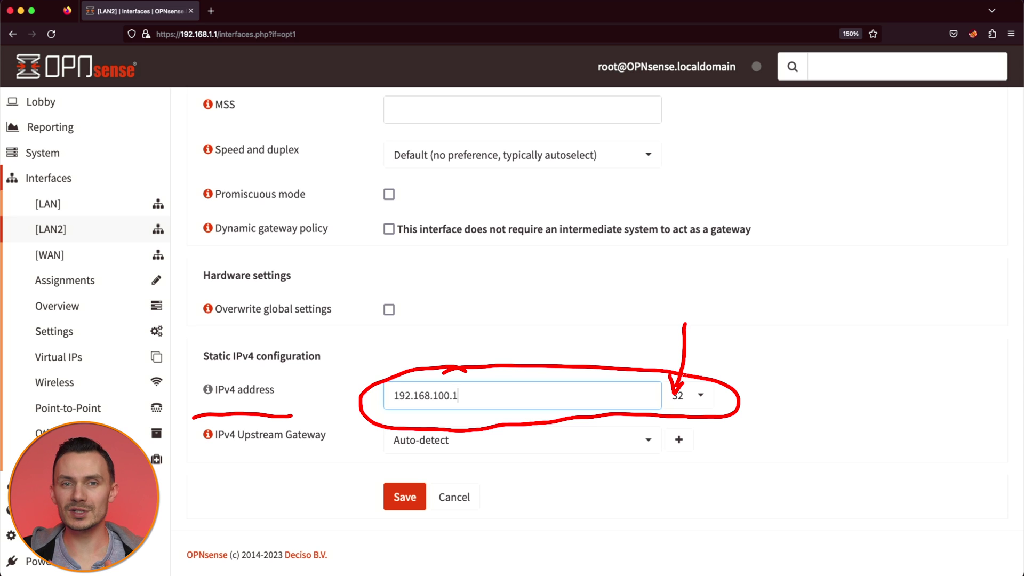
{"action": "left_click", "coordinate": [688, 396]}
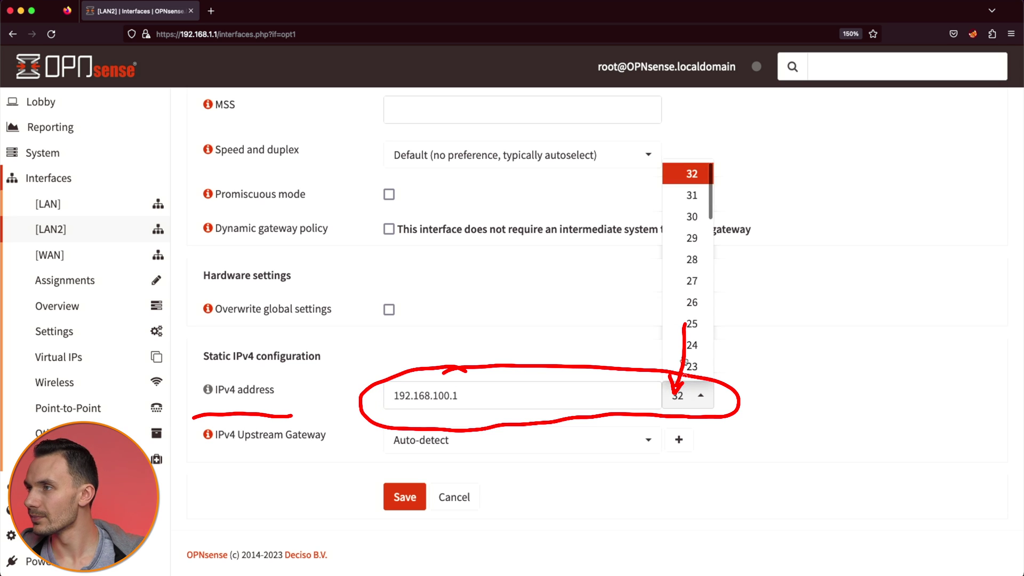
{"action": "left_click", "coordinate": [688, 345]}
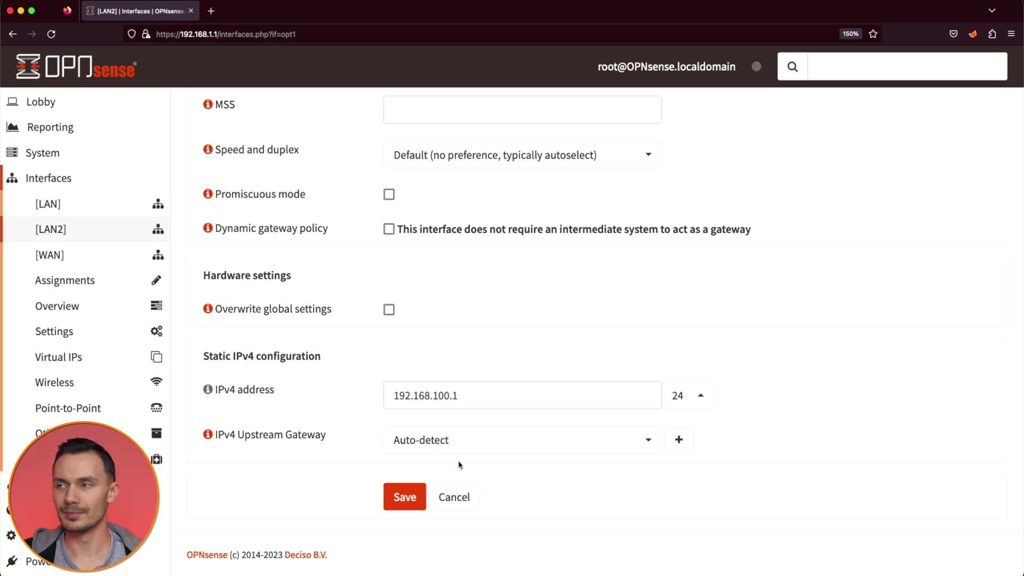
{"action": "left_click", "coordinate": [405, 497]}
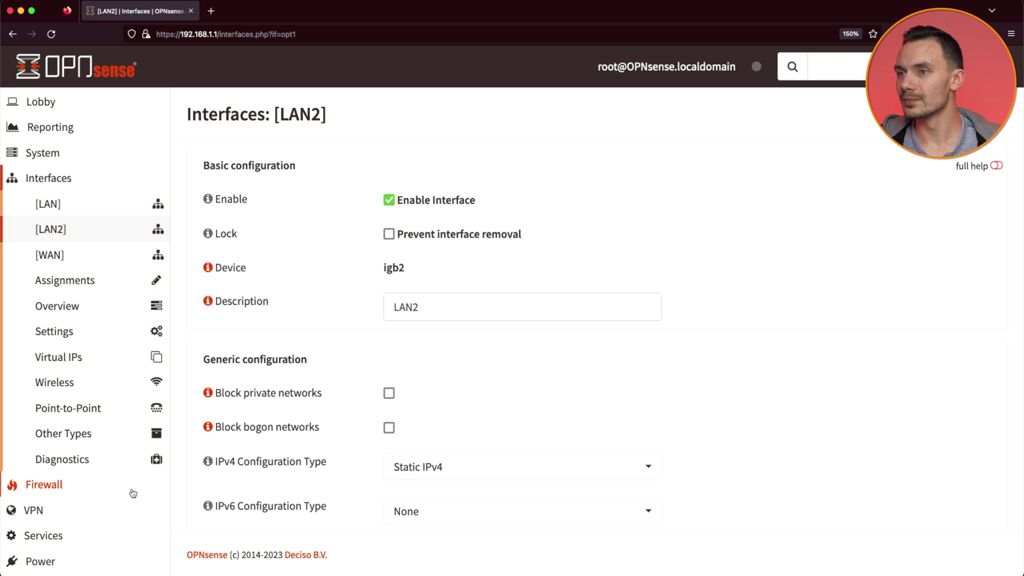
Step: Enable the LAN2 DHCPv4 server with range 192.168.100.50 to 192.168.100.254
{"action": "left_click", "coordinate": [54, 535]}
{"action": "left_click", "coordinate": [80, 307]}
{"action": "left_click", "coordinate": [80, 358]}
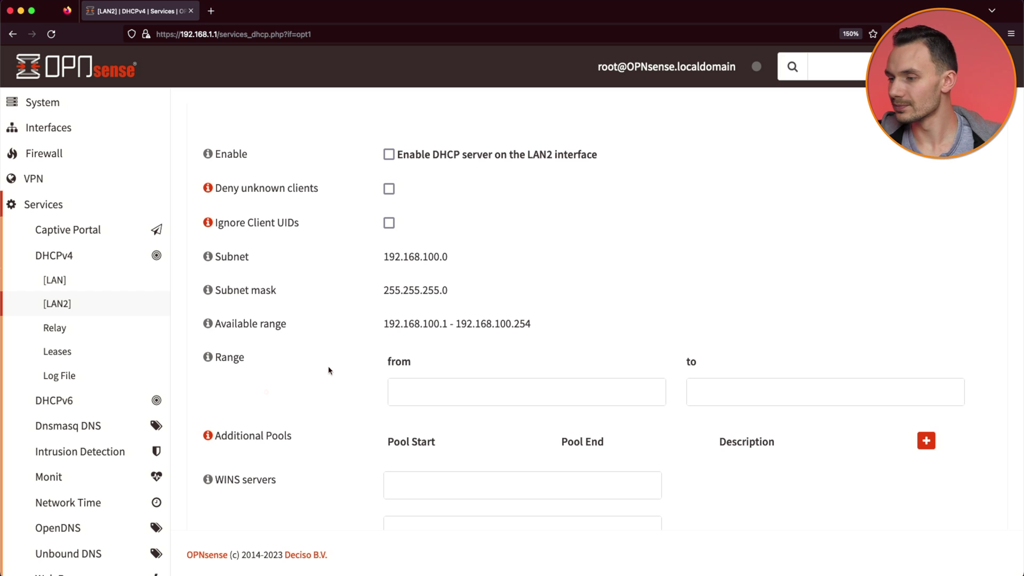
{"action": "left_click", "coordinate": [388, 155]}
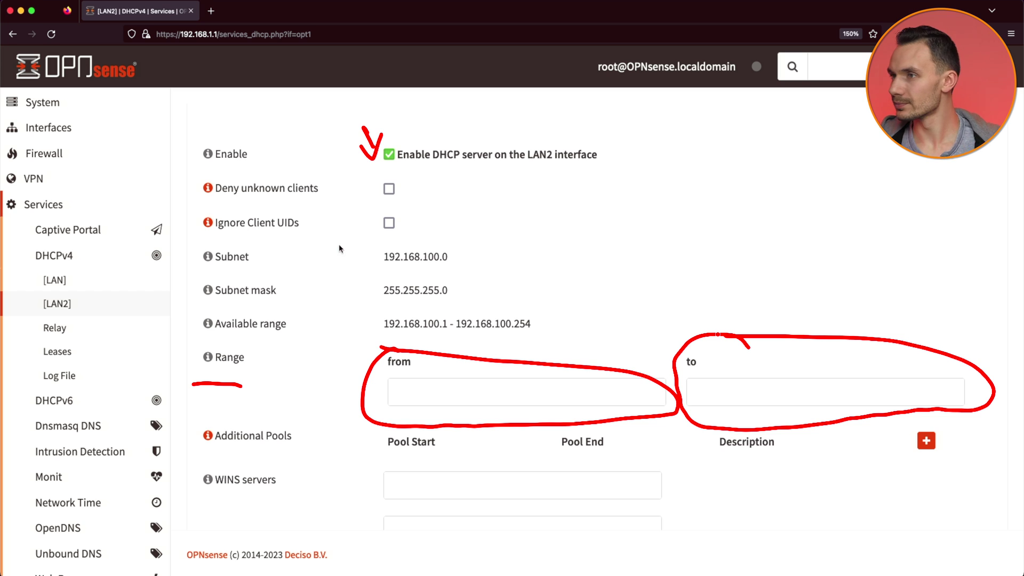
{"action": "left_click", "coordinate": [405, 392]}
{"action": "type", "text": "192.168.100.50"}
{"action": "key", "text": "Tab"}
{"action": "type", "text": "192.168.100.254"}
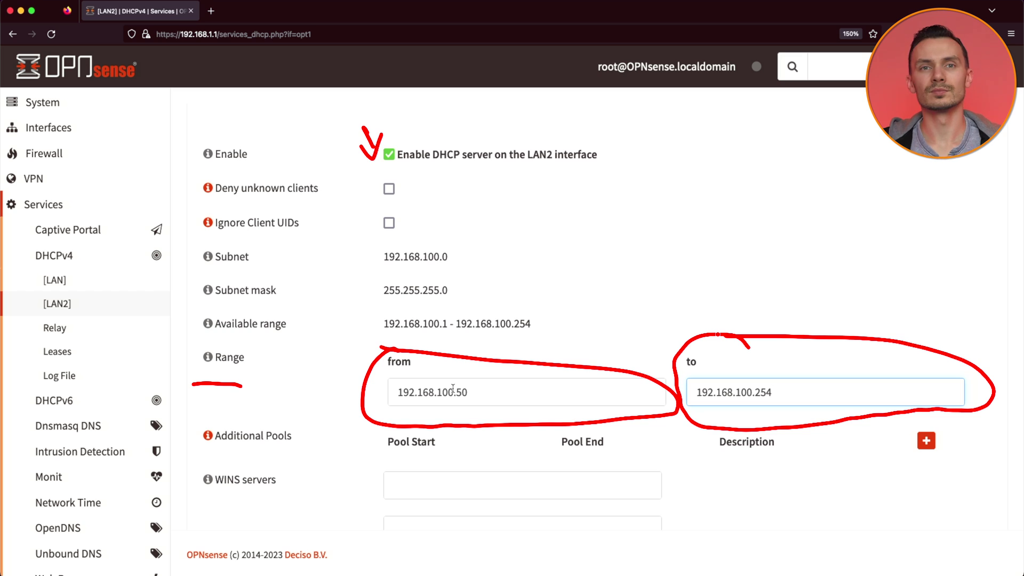
{"action": "left_click", "coordinate": [391, 411]}
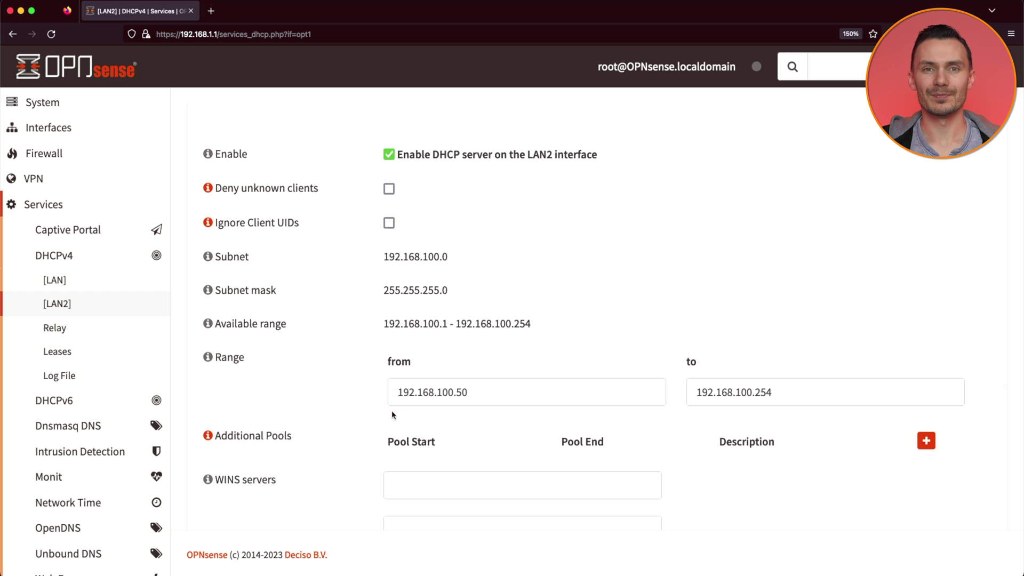
Step: Save the DHCP settings and go to the Interfaces > Other Types > VLAN page
{"action": "scroll", "coordinate": [391, 414], "scroll_direction": "down", "scroll_amount": 15}
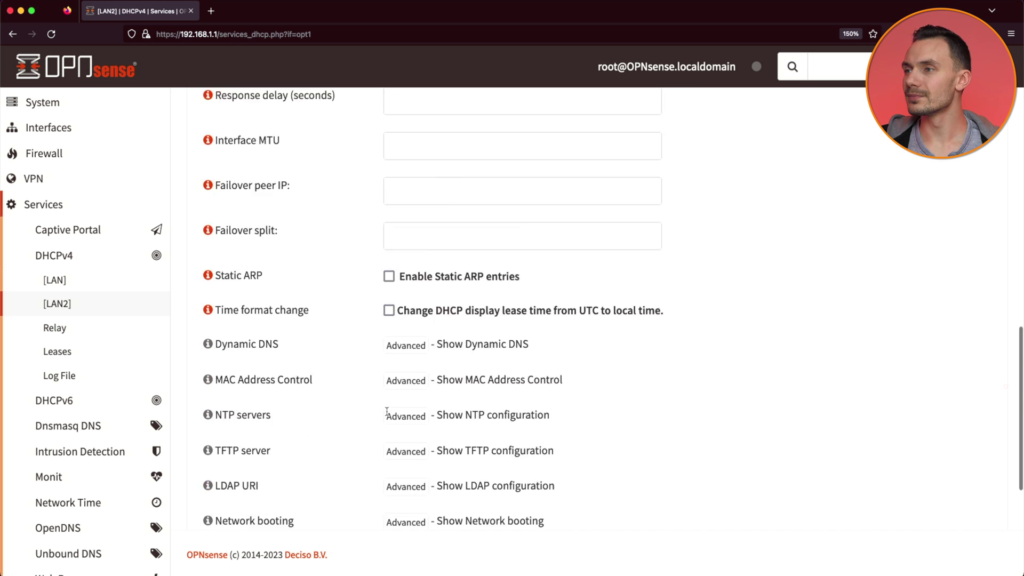
{"action": "left_click", "coordinate": [405, 416]}
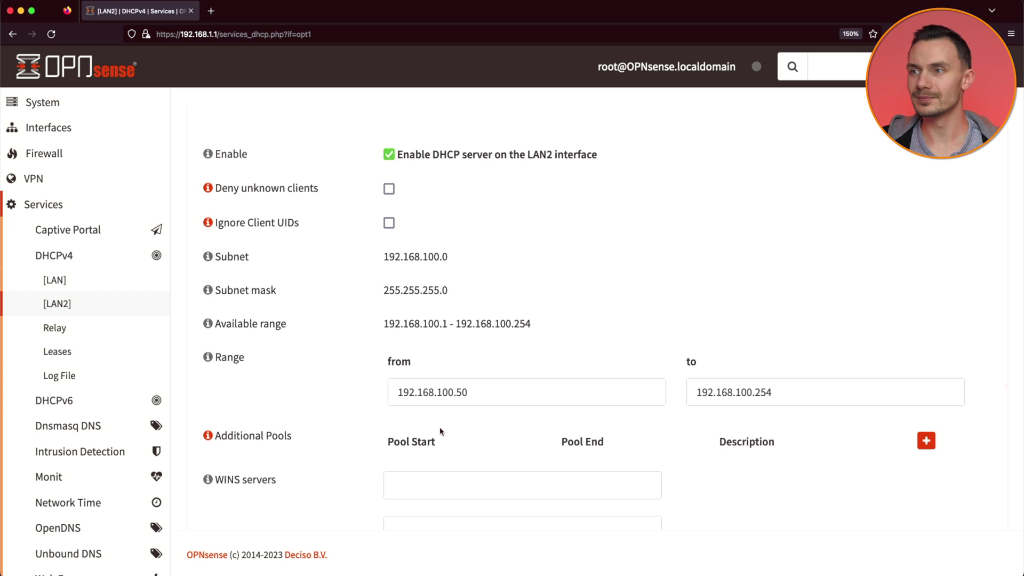
{"action": "left_click", "coordinate": [48, 128]}
{"action": "left_click", "coordinate": [63, 433]}
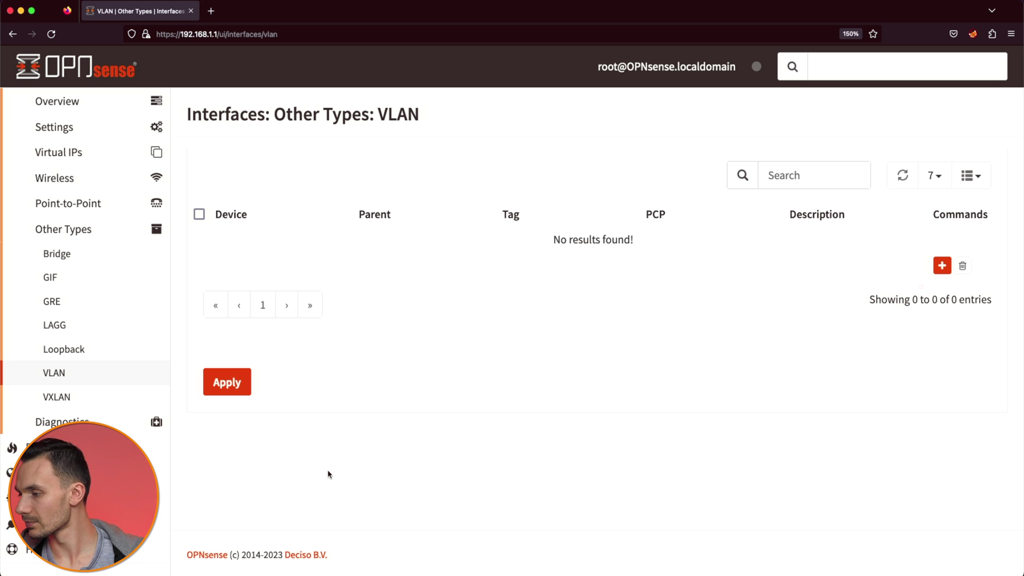
Step: Add a new VLAN device vlan0.150 with parent interface igb2 (LAN2)
{"action": "left_click", "coordinate": [942, 265]}
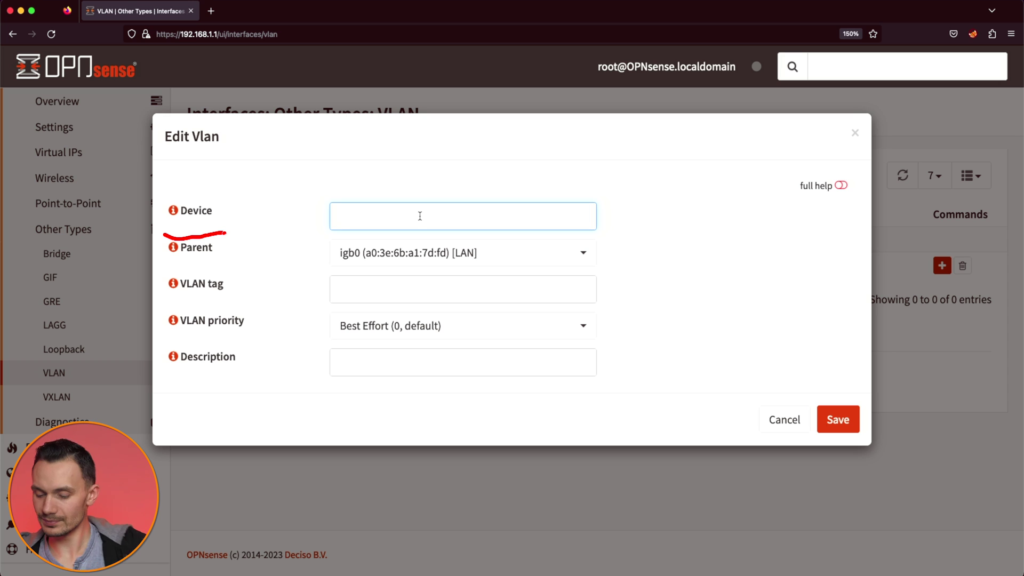
{"action": "type", "text": "vlan0.150"}
{"action": "key", "text": "Tab"}
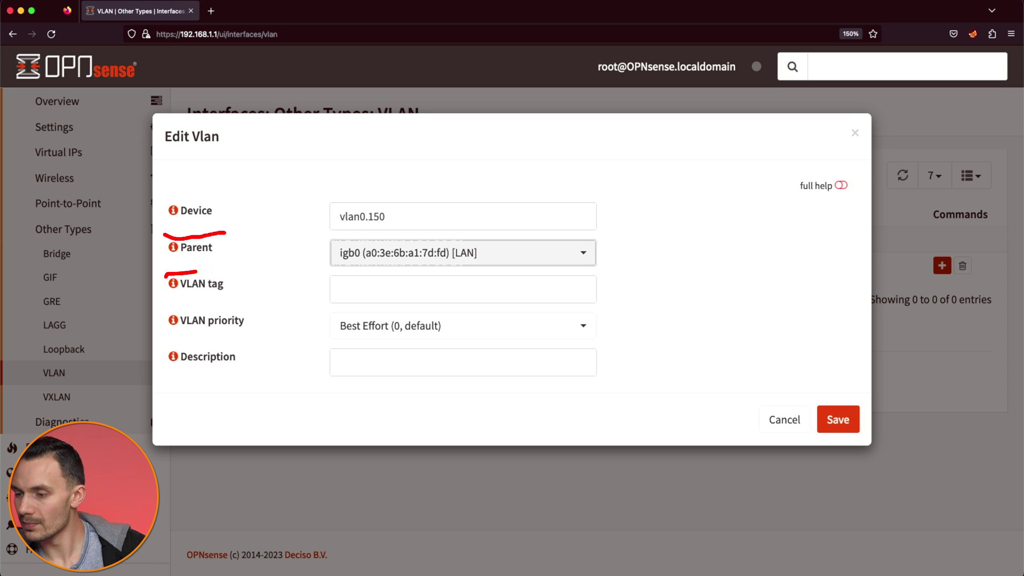
{"action": "left_click_drag", "start_coordinate": [196, 272], "coordinate": [221, 269]}
{"action": "left_click", "coordinate": [291, 306]}
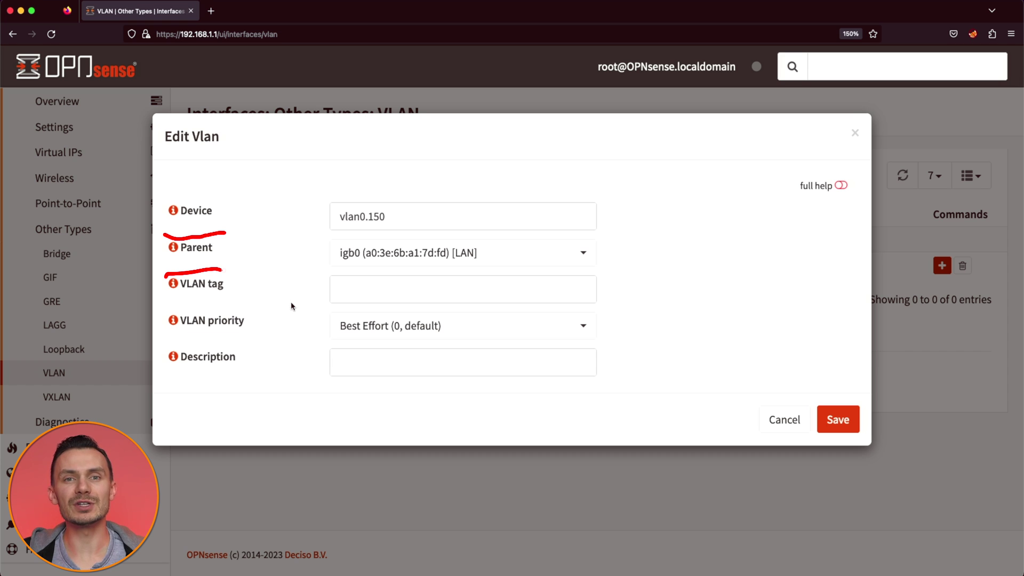
{"action": "left_click", "coordinate": [368, 254]}
{"action": "left_click", "coordinate": [376, 356]}
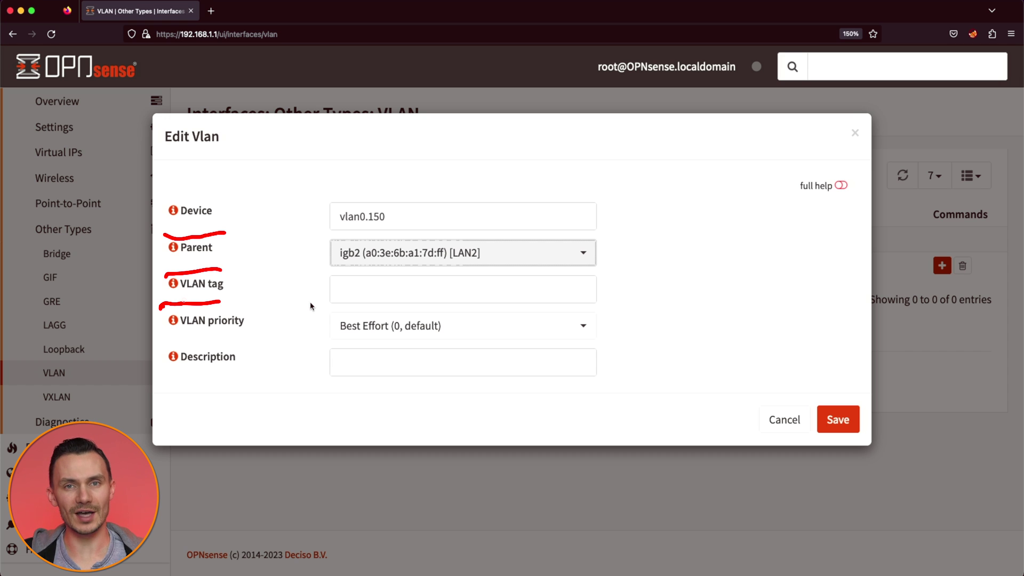
Step: Give the VLAN tag 150 and the description VLAN150
{"action": "key", "text": "Tab"}
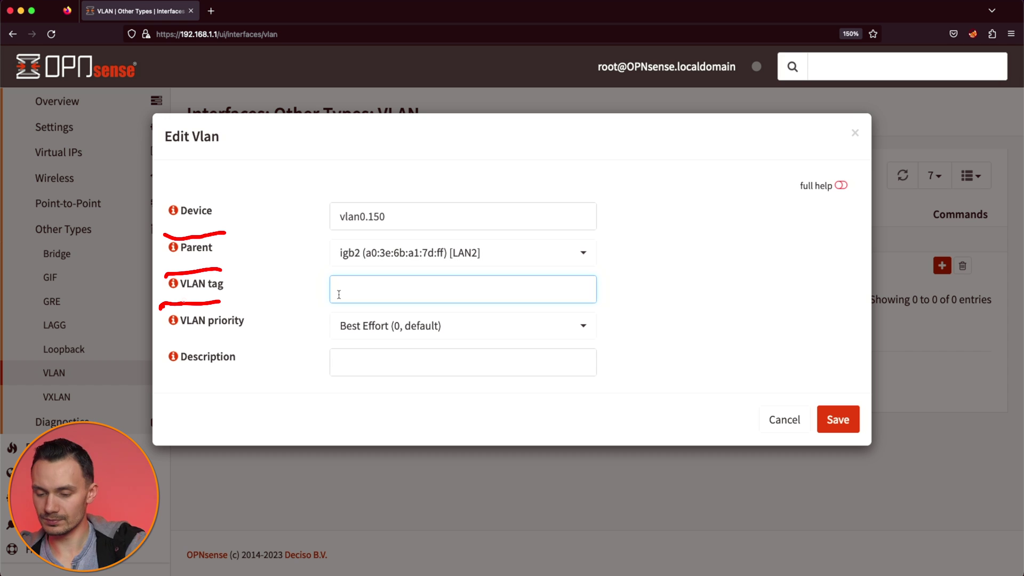
{"action": "type", "text": "150"}
{"action": "key", "text": "Tab"}
{"action": "left_click_drag", "start_coordinate": [162, 340], "coordinate": [244, 337]}
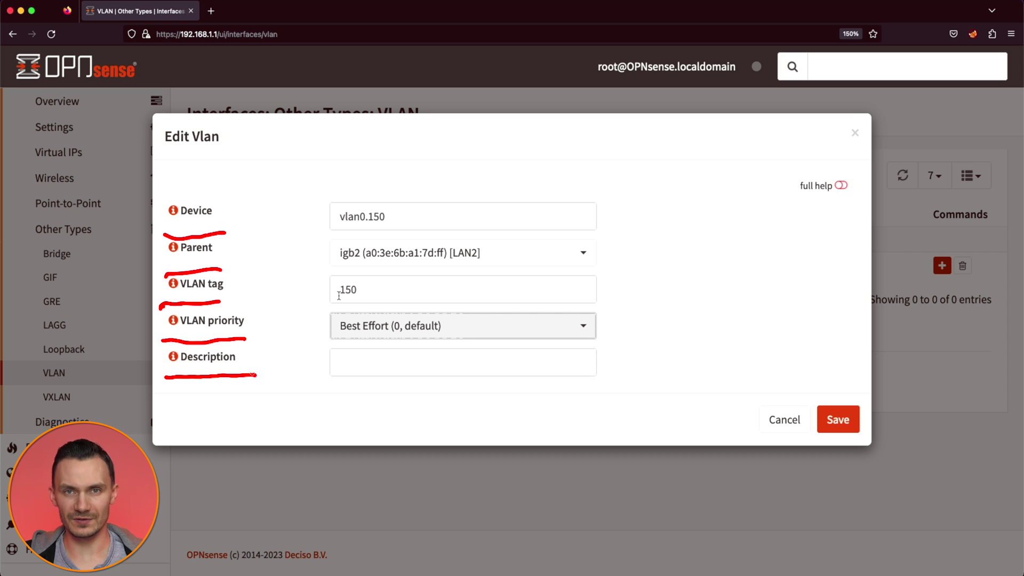
{"action": "key", "text": "Tab"}
{"action": "type", "text": "VLAN150"}
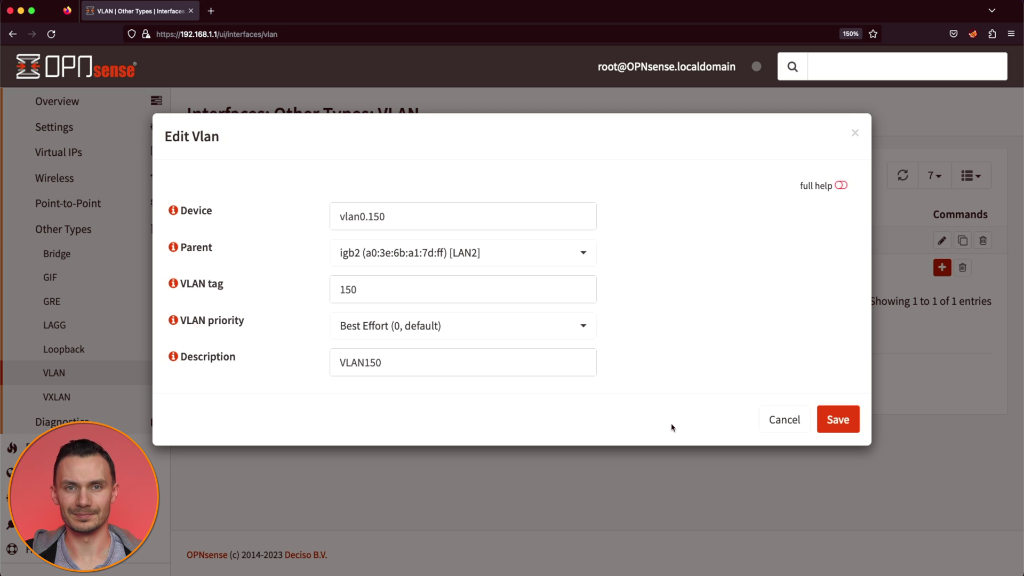
Step: Save and apply the vlan0.150 VLAN, then return to Interfaces > Assignments
{"action": "left_click", "coordinate": [832, 420]}
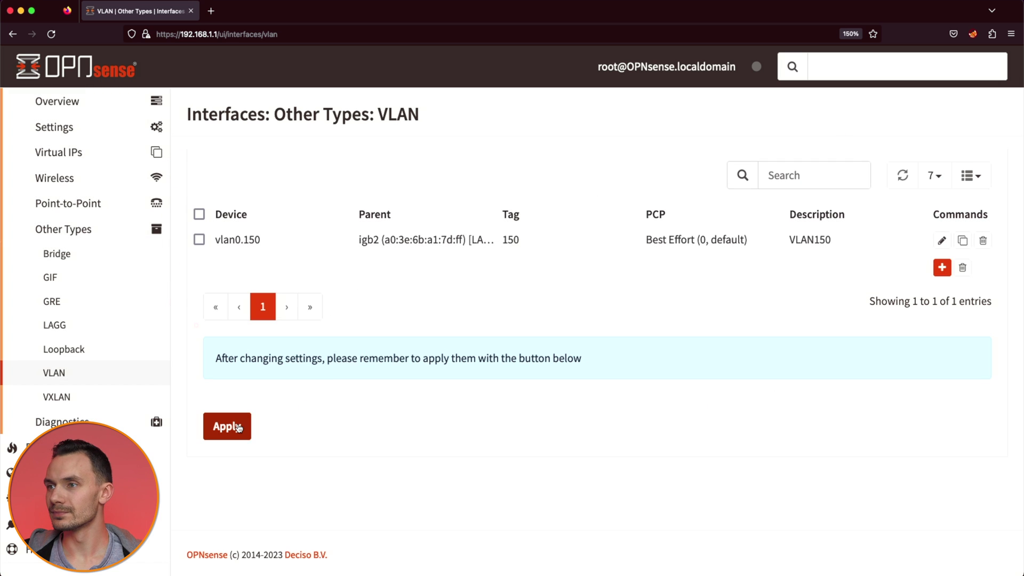
{"action": "left_click", "coordinate": [238, 427]}
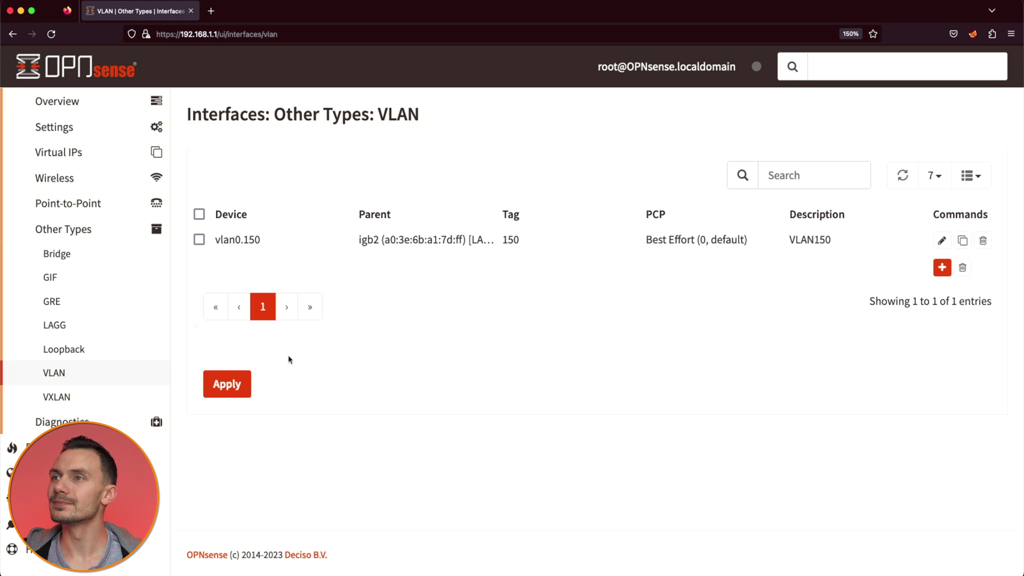
{"action": "scroll", "coordinate": [131, 240], "scroll_direction": "up", "scroll_amount": 3}
{"action": "left_click", "coordinate": [85, 227]}
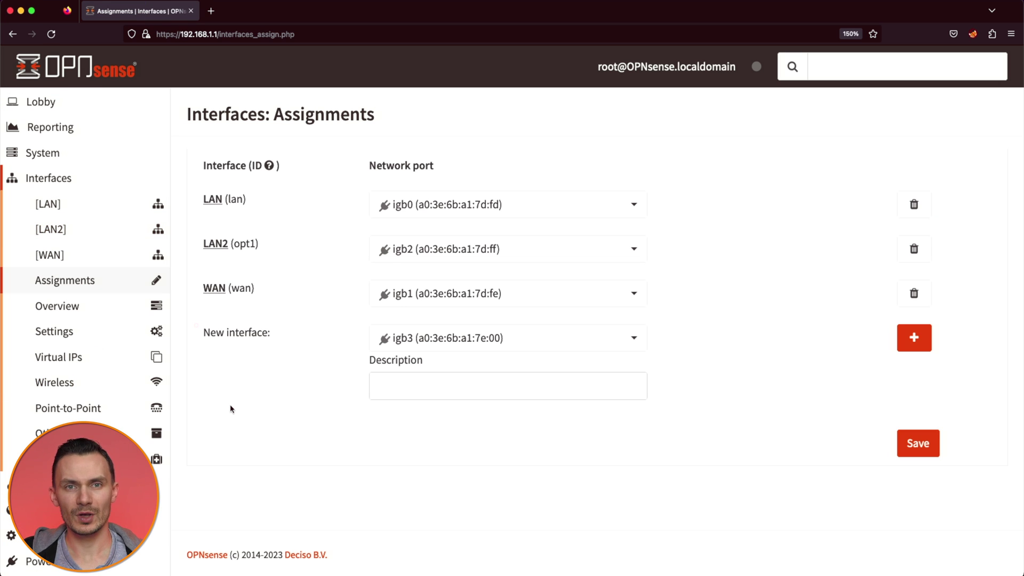
Step: Assign vlan0.150 as new interface VLAN150, save the assignments, and open VLAN150's settings
{"action": "left_click", "coordinate": [506, 338]}
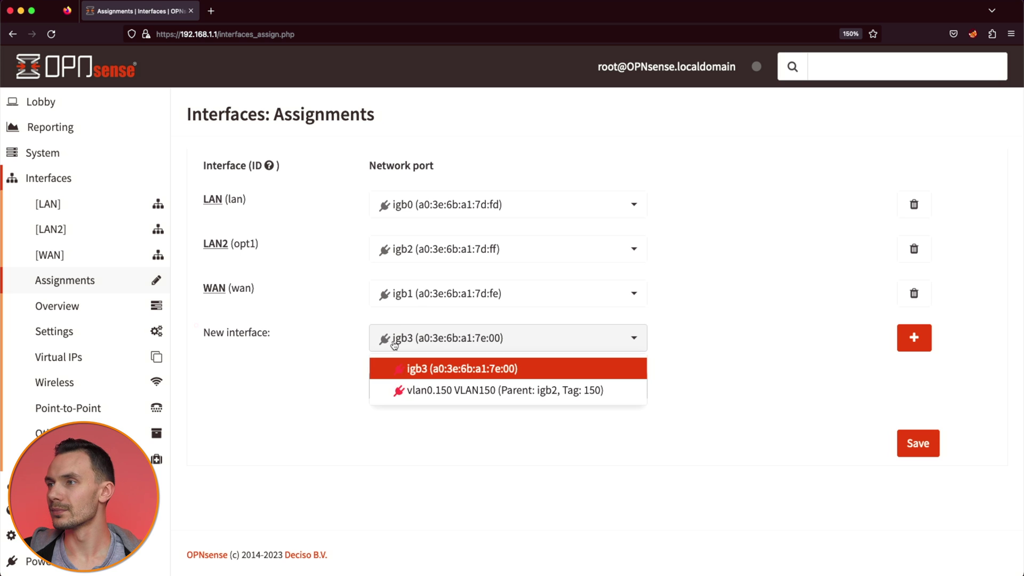
{"action": "left_click", "coordinate": [405, 390]}
{"action": "left_click", "coordinate": [400, 388]}
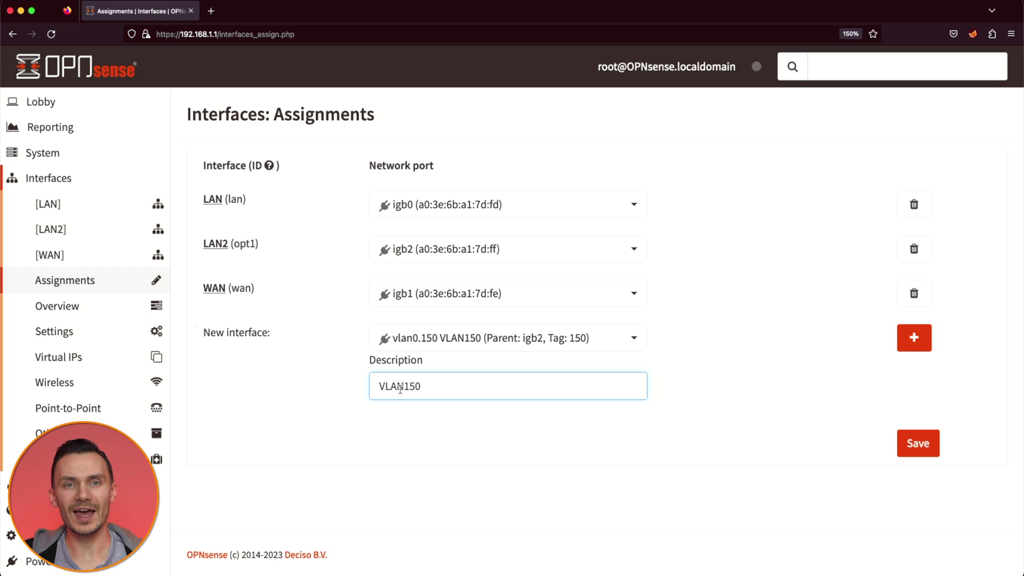
{"action": "left_click", "coordinate": [914, 338]}
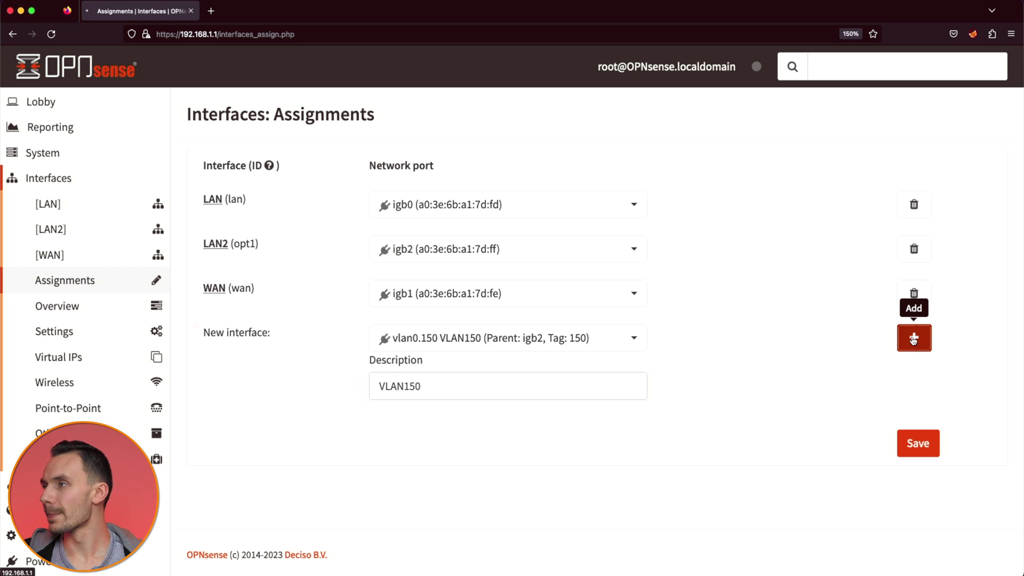
{"action": "left_click", "coordinate": [918, 489]}
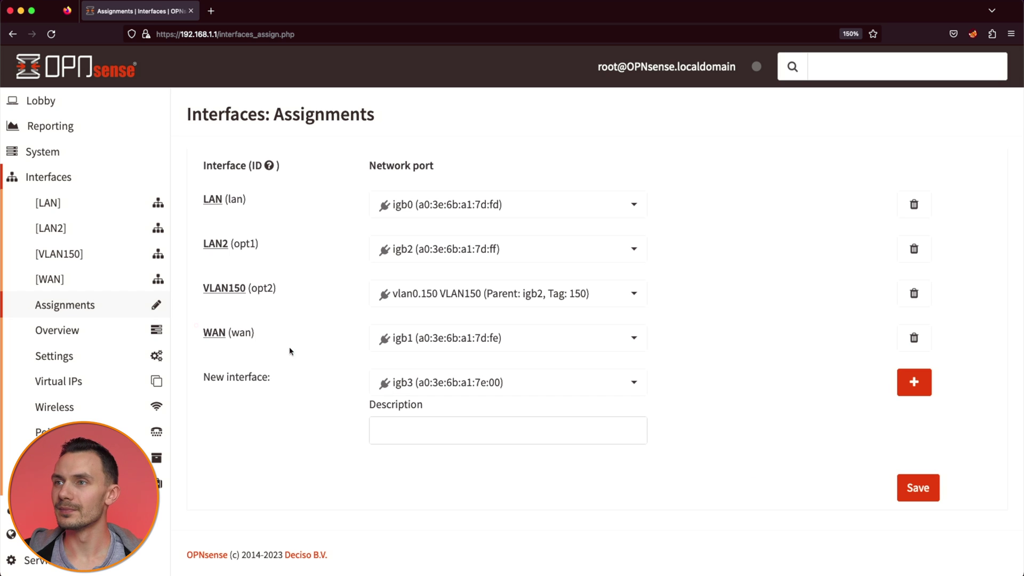
{"action": "left_click", "coordinate": [122, 256]}
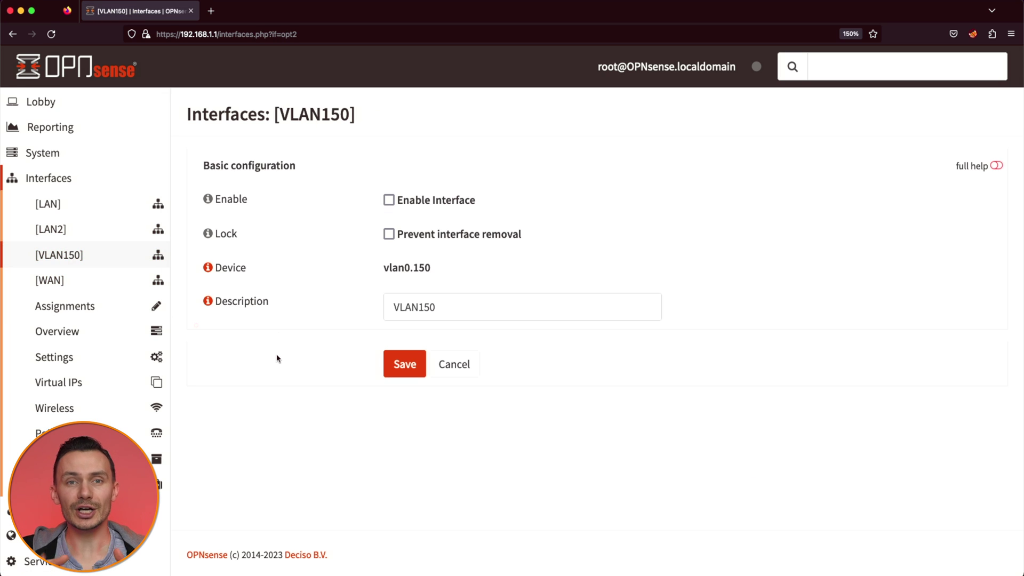
Step: Enable VLAN150 as Static IPv4 with address 192.168.150.1 and prefix 24, then save
{"action": "left_click", "coordinate": [389, 200]}
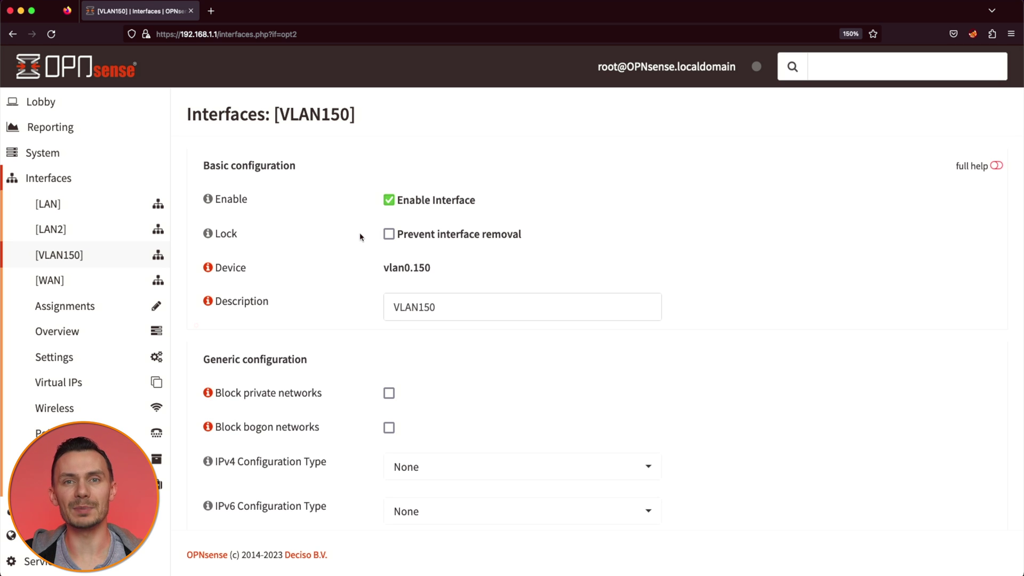
{"action": "left_click", "coordinate": [458, 467]}
{"action": "left_click", "coordinate": [457, 330]}
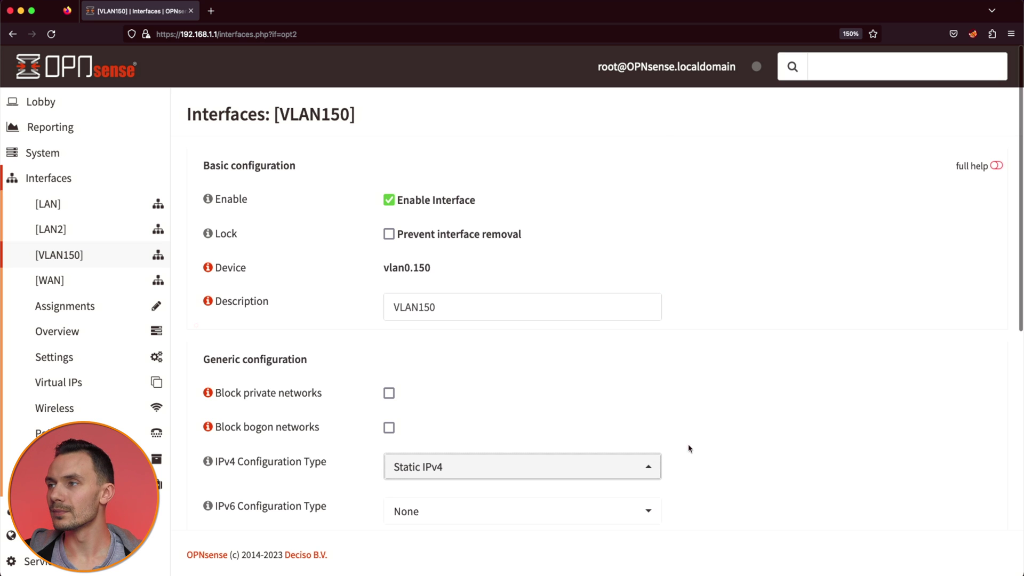
{"action": "scroll", "coordinate": [697, 449], "scroll_direction": "down", "scroll_amount": 8}
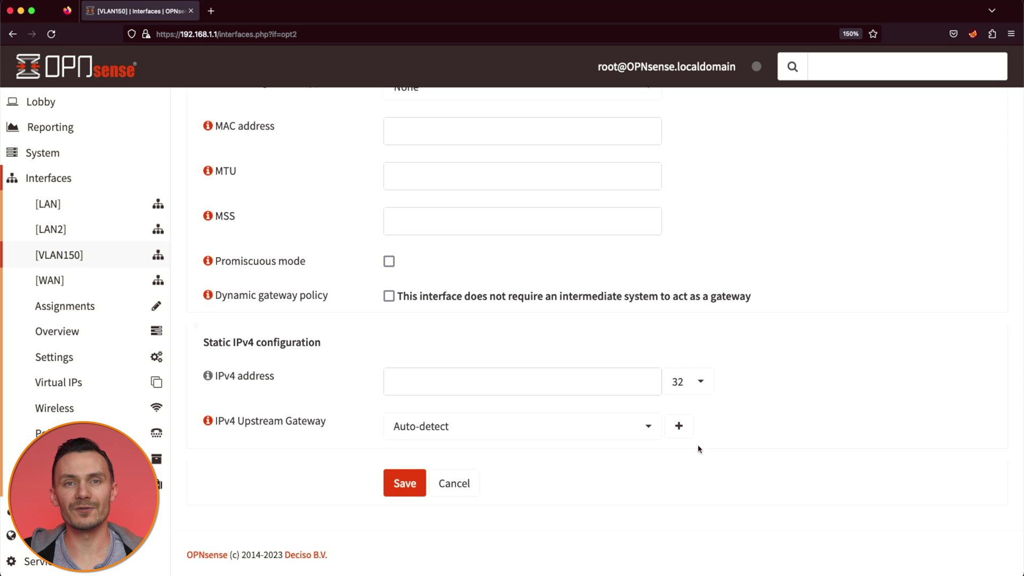
{"action": "left_click", "coordinate": [525, 391]}
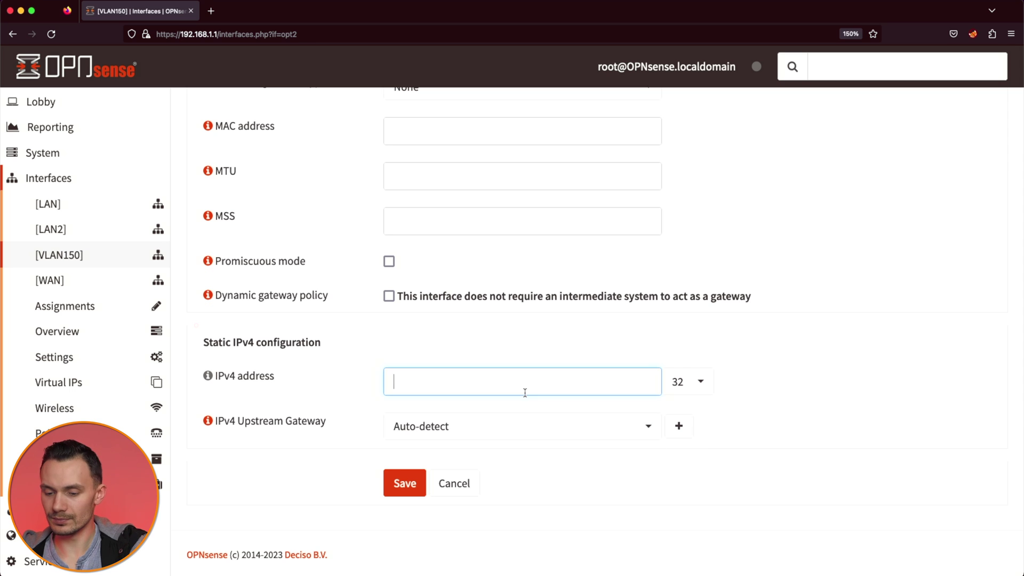
{"action": "type", "text": "192.168.150.1"}
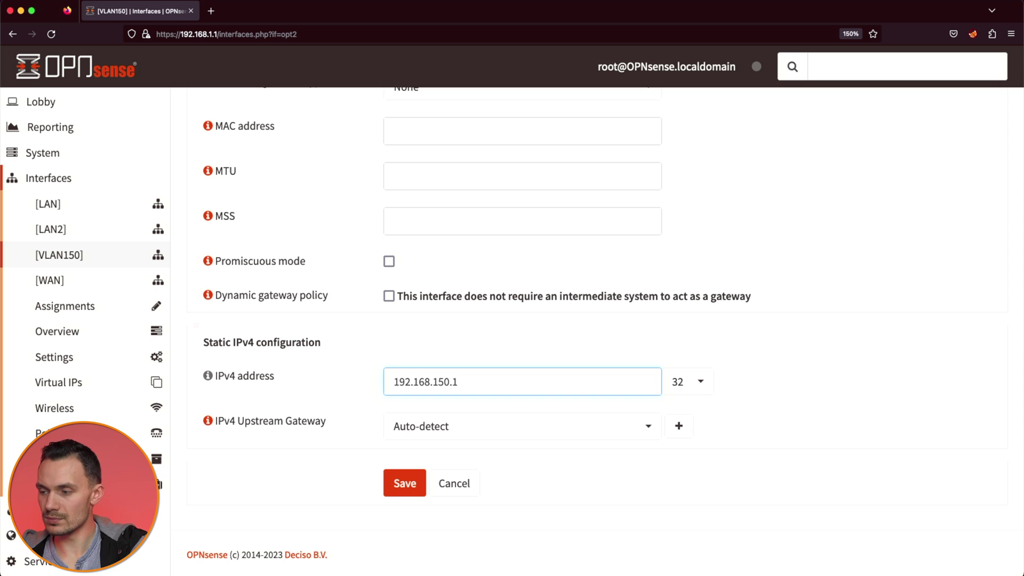
{"action": "key", "text": "Tab"}
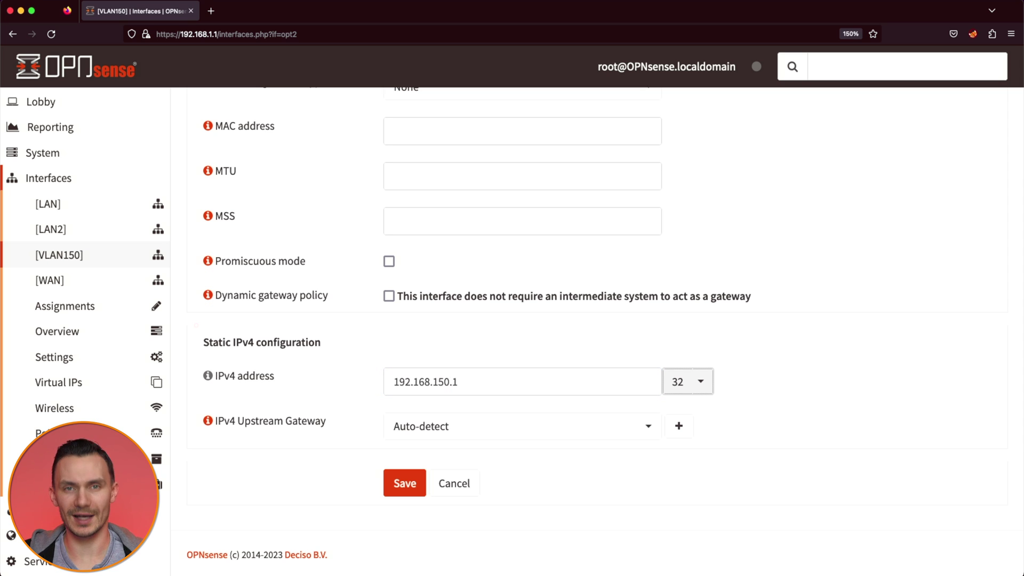
{"action": "left_click", "coordinate": [695, 393]}
{"action": "left_click", "coordinate": [690, 333]}
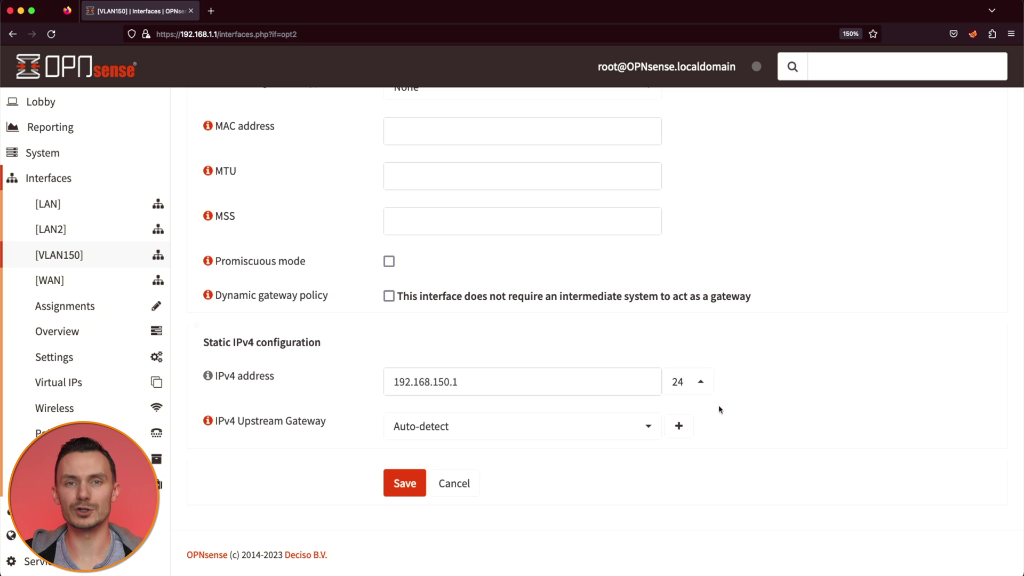
{"action": "left_click", "coordinate": [406, 482]}
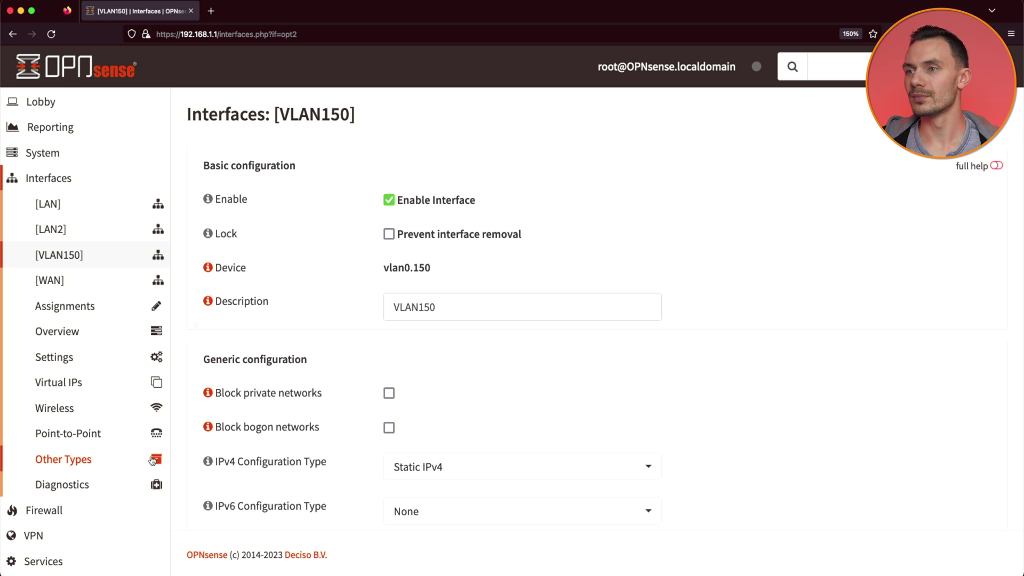
Step: Turn on the DHCPv4 server for VLAN150
{"action": "scroll", "coordinate": [75, 480], "scroll_direction": "down", "scroll_amount": 2}
{"action": "left_click", "coordinate": [75, 498]}
{"action": "left_click", "coordinate": [72, 295]}
{"action": "left_click", "coordinate": [88, 367]}
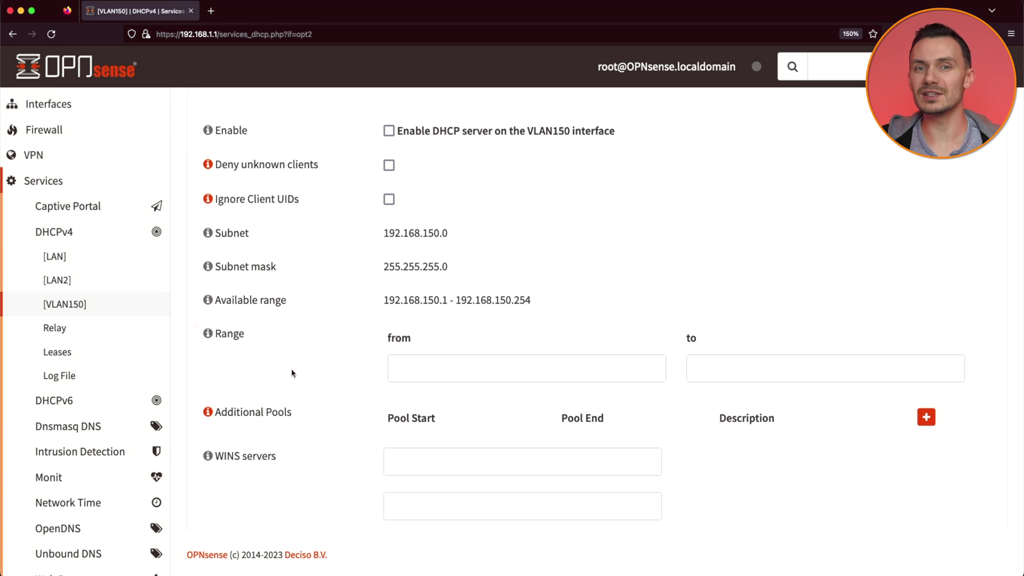
{"action": "left_click", "coordinate": [388, 131]}
Step: Set the VLAN150 DHCP range to 192.168.150.50 through 192.168.150.254
{"action": "left_click", "coordinate": [401, 367]}
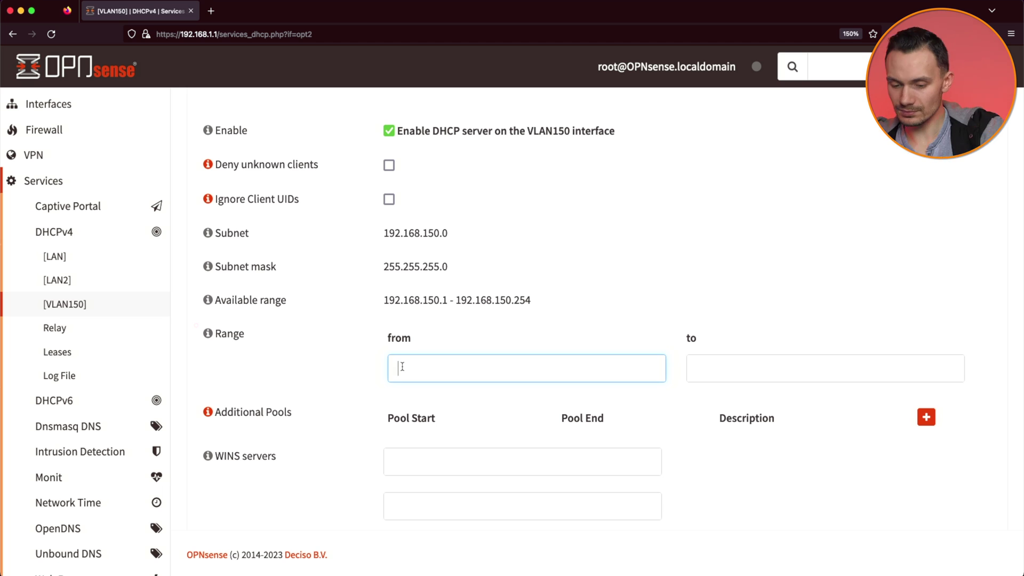
{"action": "type", "text": "192.168.150.50"}
{"action": "key", "text": "Tab"}
{"action": "type", "text": "192.15"}
{"action": "key", "text": "BackSpace"}
{"action": "type", "text": "68"}
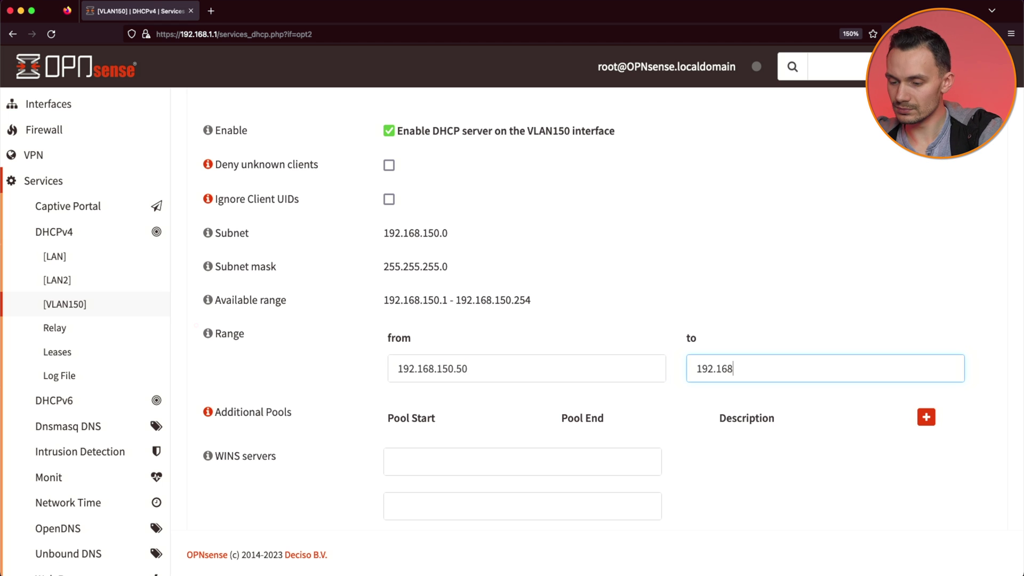
{"action": "type", "text": ".150.254"}
{"action": "scroll", "coordinate": [278, 347], "scroll_direction": "down", "scroll_amount": 10}
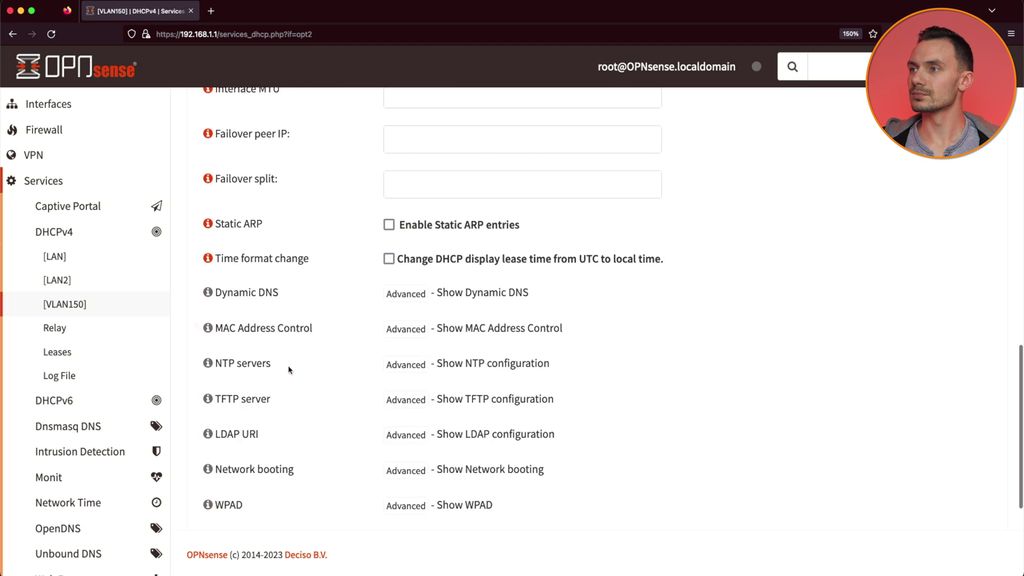
{"action": "scroll", "coordinate": [338, 416], "scroll_direction": "down", "scroll_amount": 5}
{"action": "scroll", "coordinate": [338, 416], "scroll_direction": "up", "scroll_amount": 15}
{"action": "scroll", "coordinate": [337, 419], "scroll_direction": "down", "scroll_amount": 2}
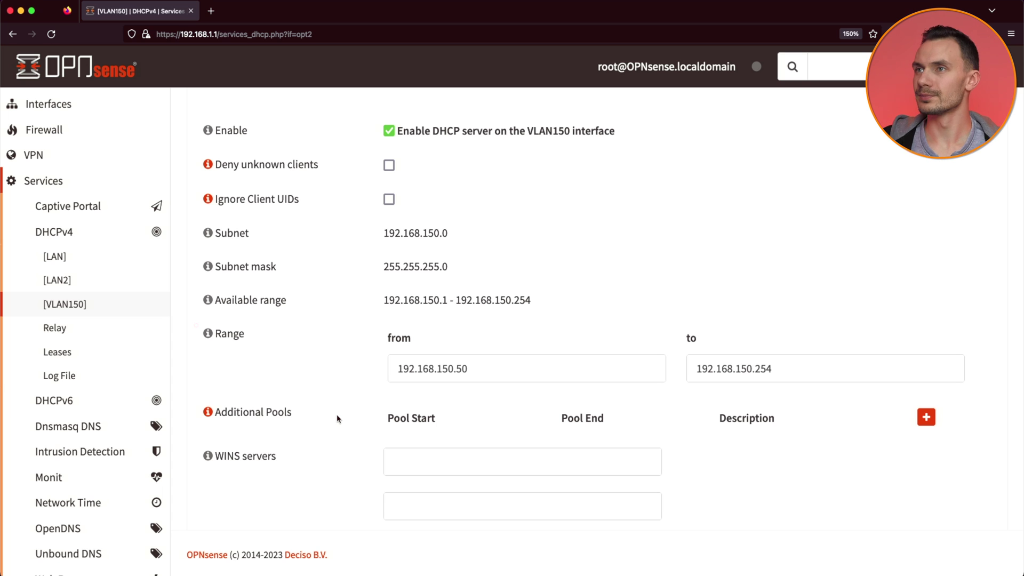
Step: Reboot the firewall from the Power menu and confirm
{"action": "scroll", "coordinate": [48, 103], "scroll_direction": "up", "scroll_amount": 2}
{"action": "left_click", "coordinate": [40, 279]}
{"action": "left_click", "coordinate": [52, 305]}
{"action": "left_click", "coordinate": [204, 187]}
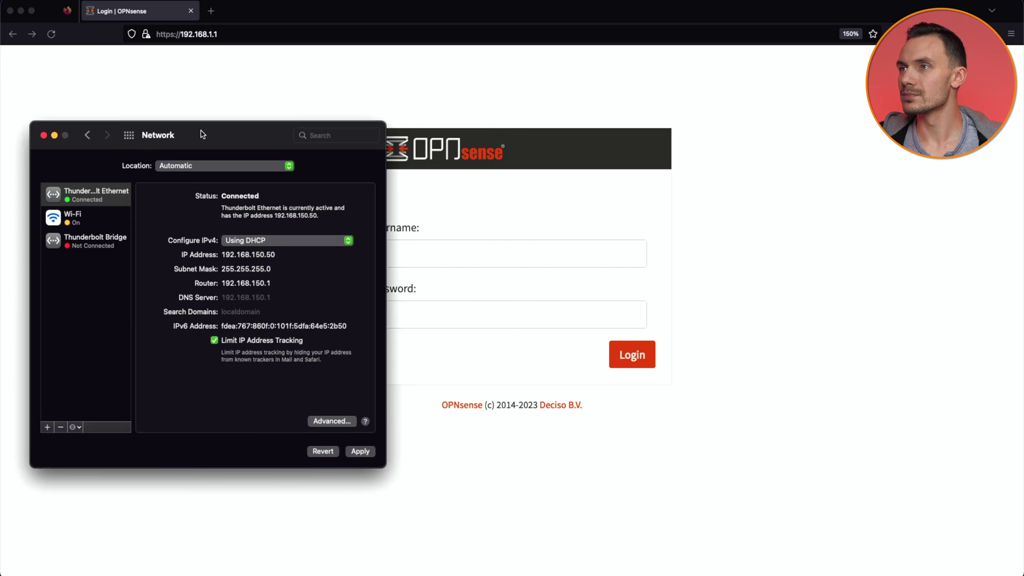
{"action": "left_click_drag", "start_coordinate": [204, 135], "coordinate": [173, 124]}
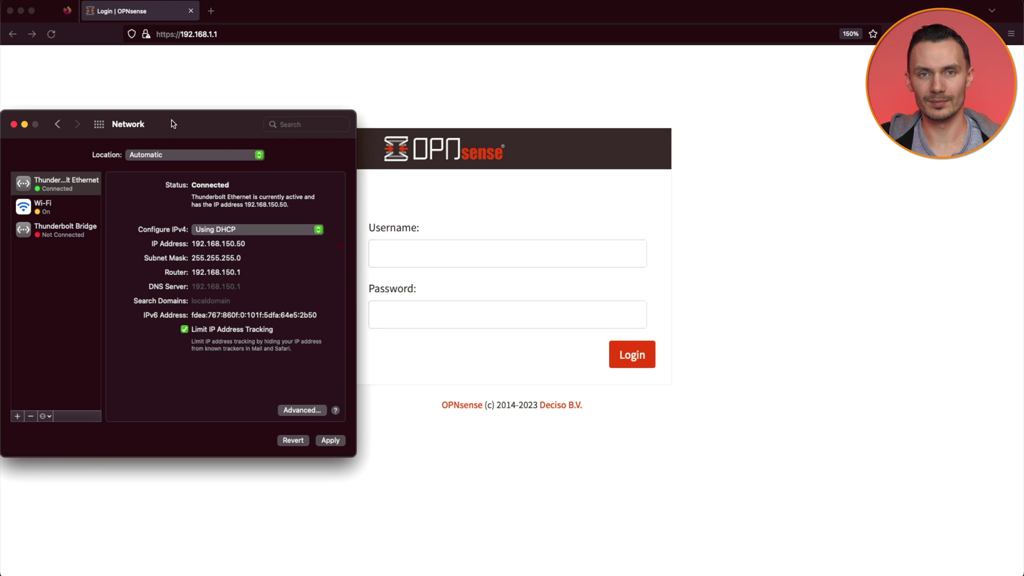
{"action": "left_click", "coordinate": [25, 124]}
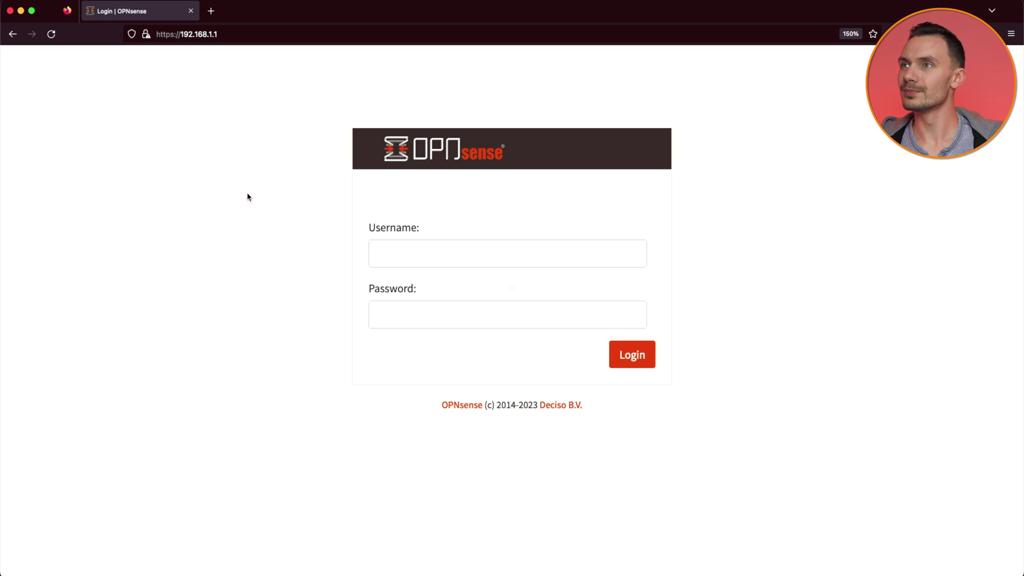
{"action": "key", "text": "super+t"}
{"action": "type", "text": "https://192.168.1.50.1"}
{"action": "key", "text": "Return"}
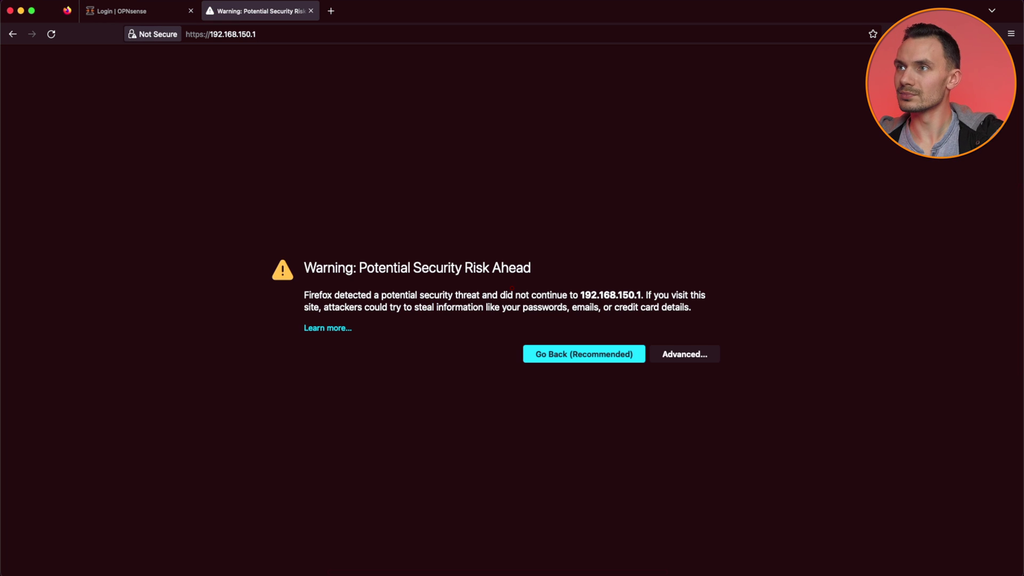
{"action": "left_click", "coordinate": [685, 354]}
{"action": "left_click", "coordinate": [910, 527]}
Step: Zoom the page to 150% and sign in with the admin username and password
{"action": "key", "text": "super+plus"}
{"action": "key", "text": "super+plus"}
{"action": "key", "text": "super+plus"}
{"action": "key", "text": "super+plus"}
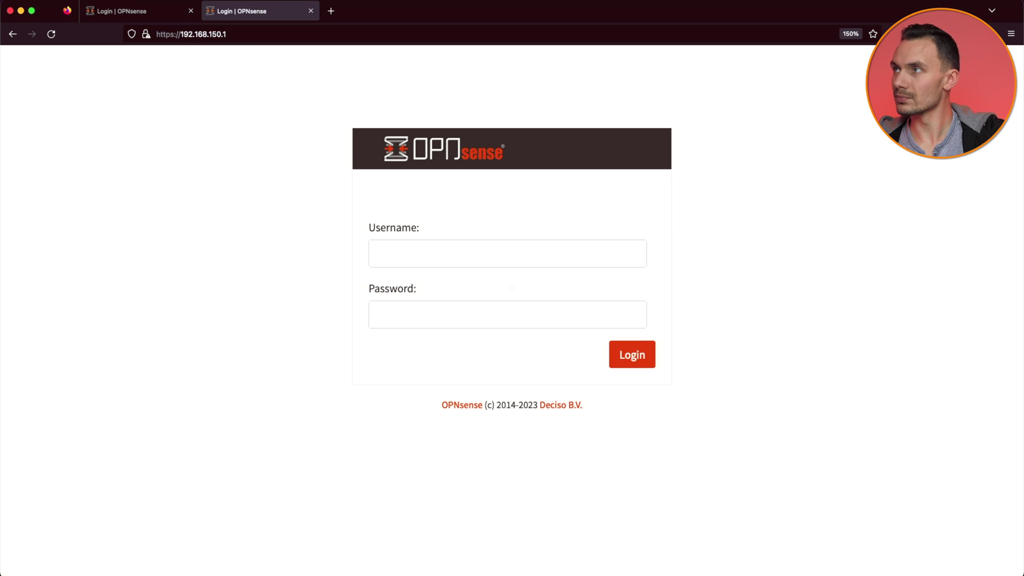
{"action": "key", "text": "Tab"}
{"action": "type", "text": "root"}
{"action": "key", "text": "Tab"}
{"action": "type", "text": "opnsense"}
{"action": "key", "text": "Return"}
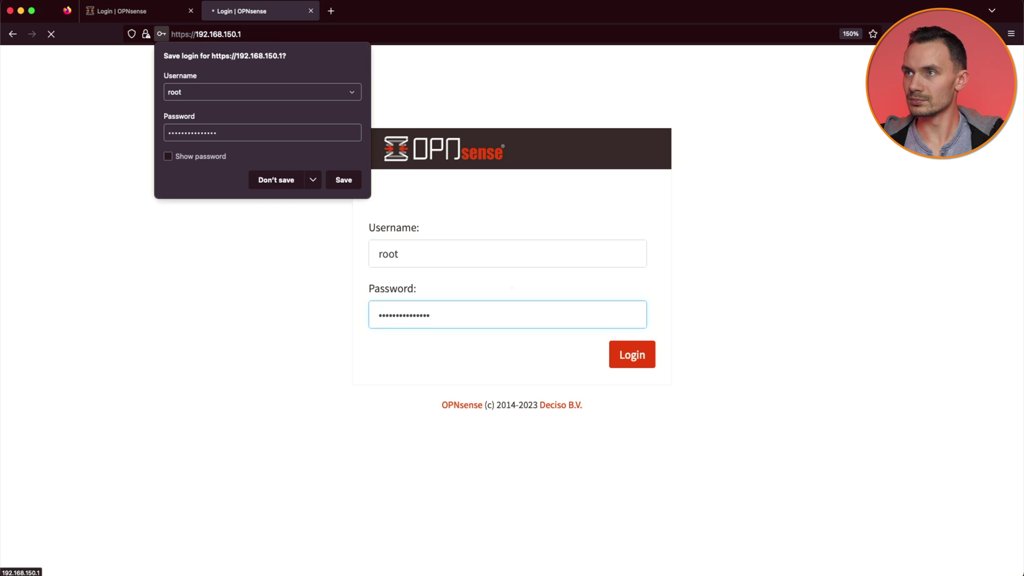